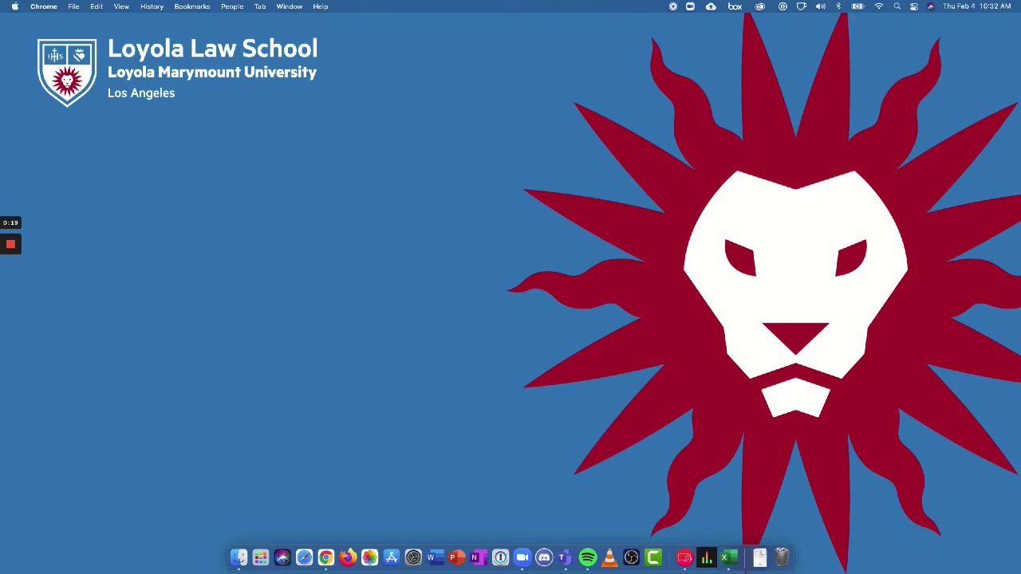
Step: Centre the Zoom Meeting window on the screen and enlarge it slightly by its corner
click(325, 19)
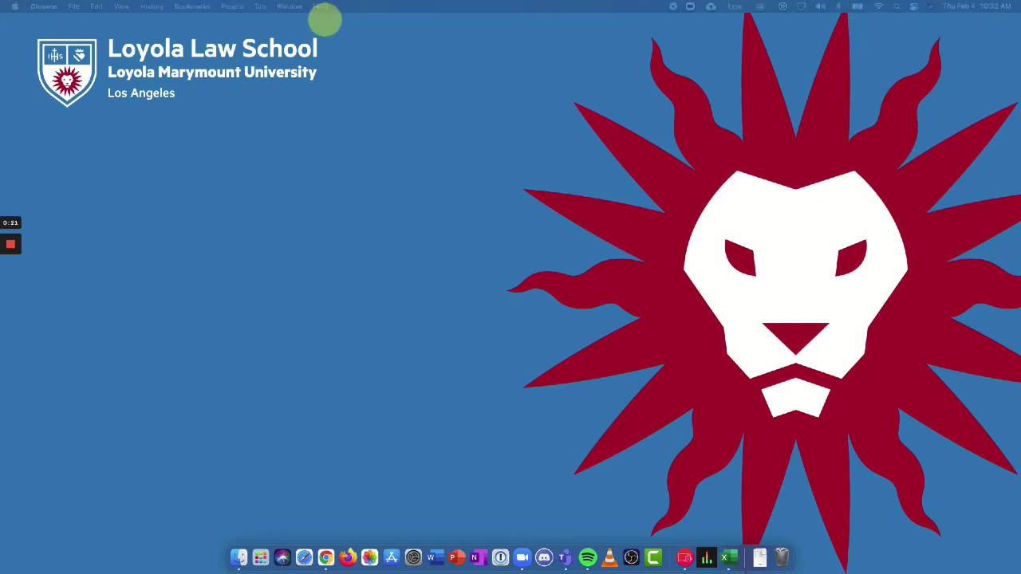
drag(1012, 96, 468, 44)
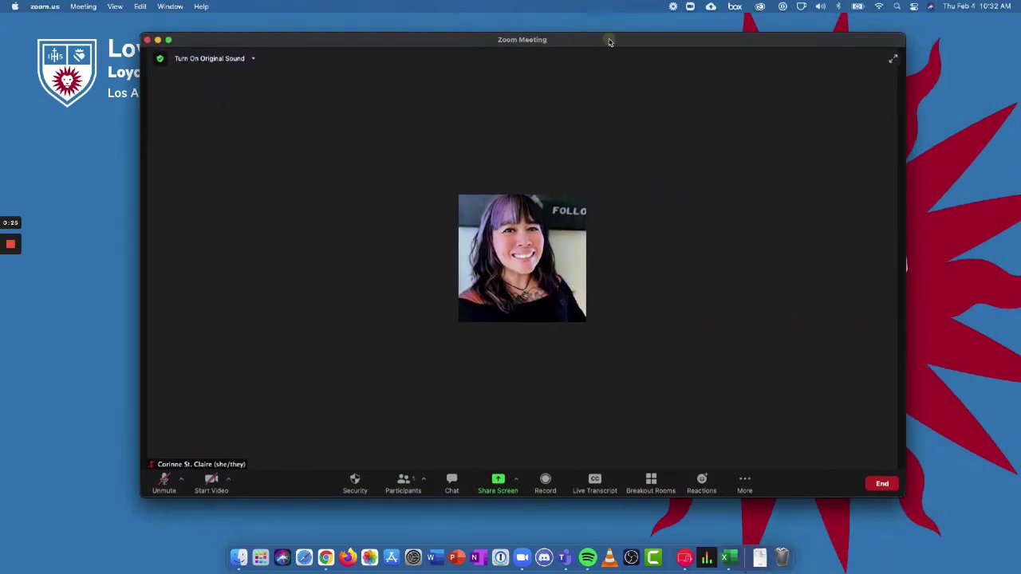
drag(609, 39, 589, 34)
drag(883, 492, 922, 533)
drag(610, 35, 579, 28)
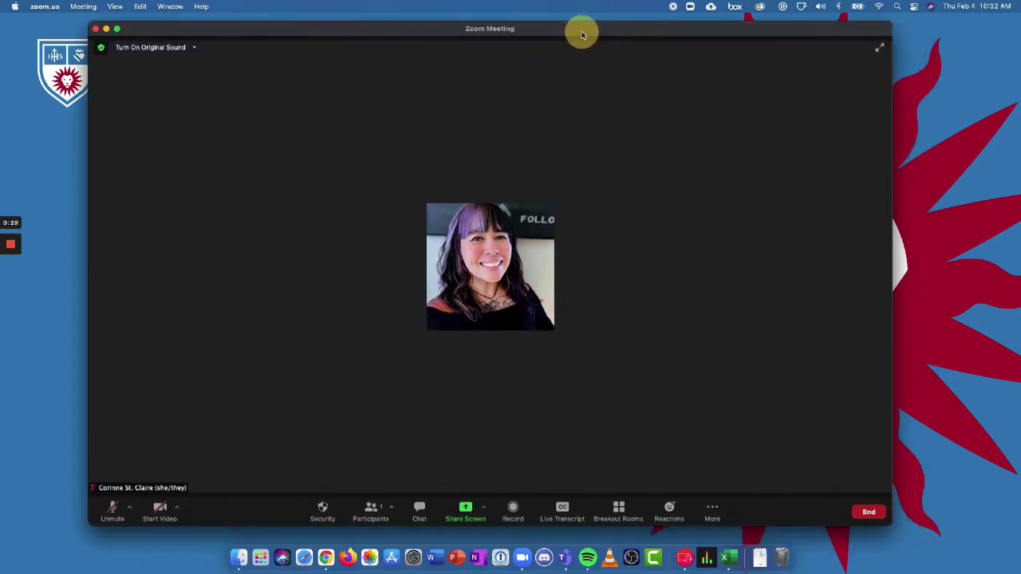
Step: Open Breakout Rooms setup and set the number of rooms to 5
click(619, 513)
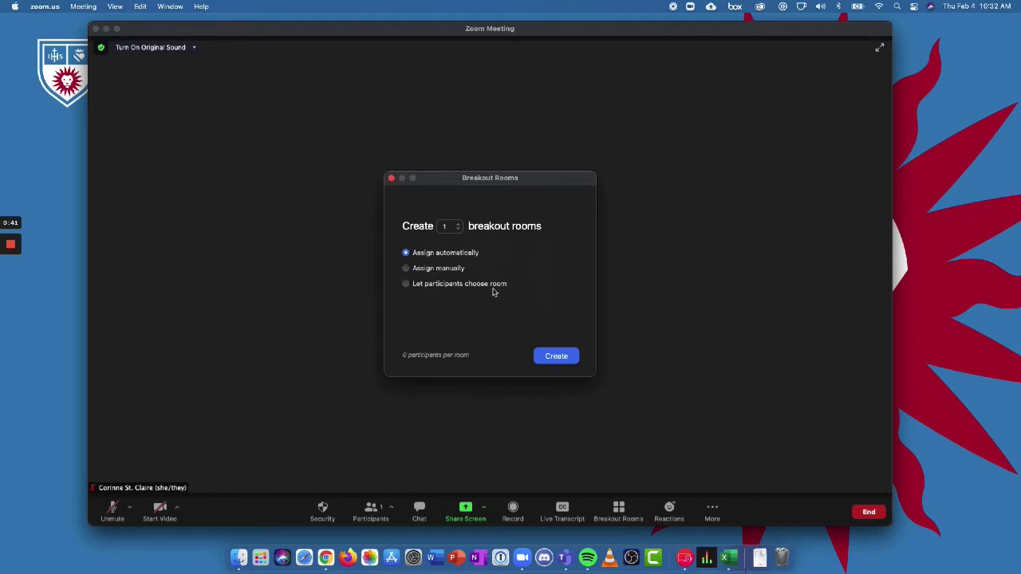
click(457, 227)
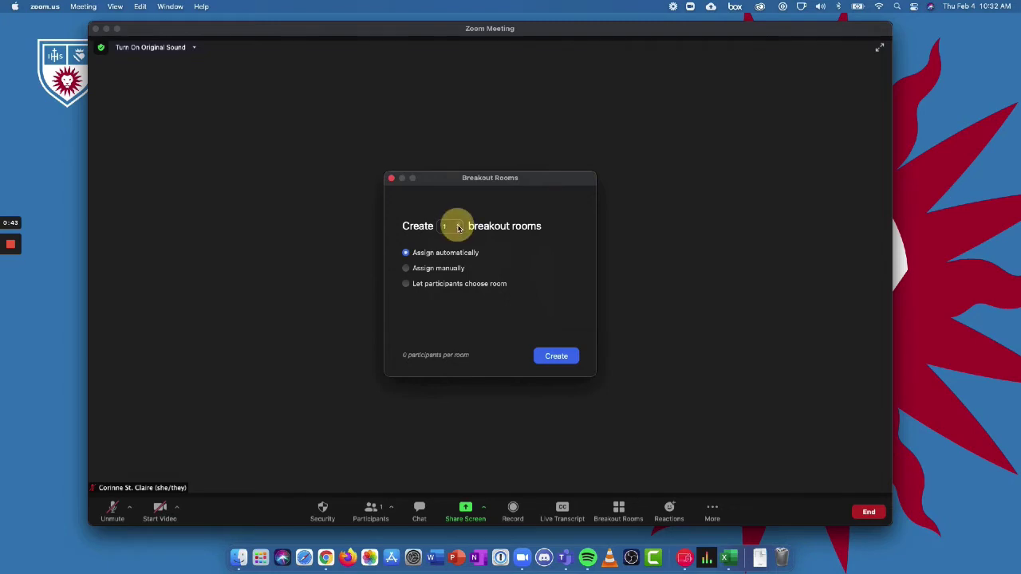
click(449, 228)
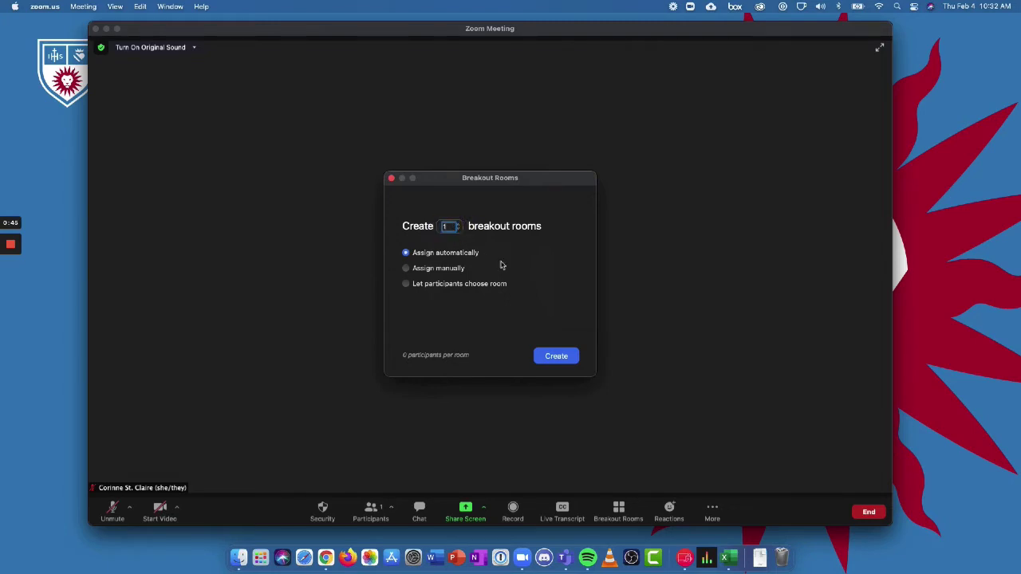
text(5)
key(Return)
Step: Try the manual and let-participants-choose options, leaving Assign automatically selected
click(515, 260)
click(408, 270)
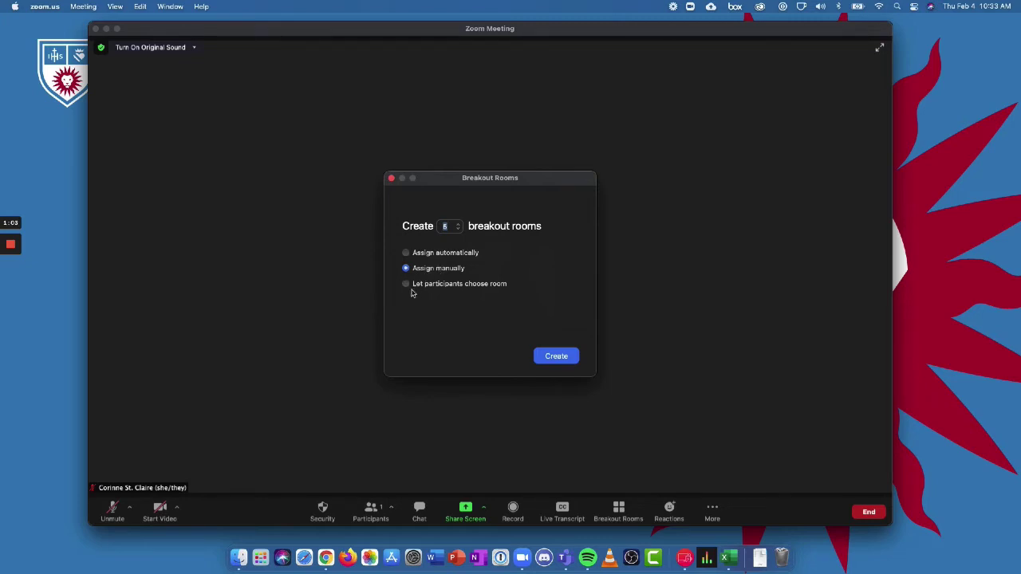
click(417, 288)
click(405, 254)
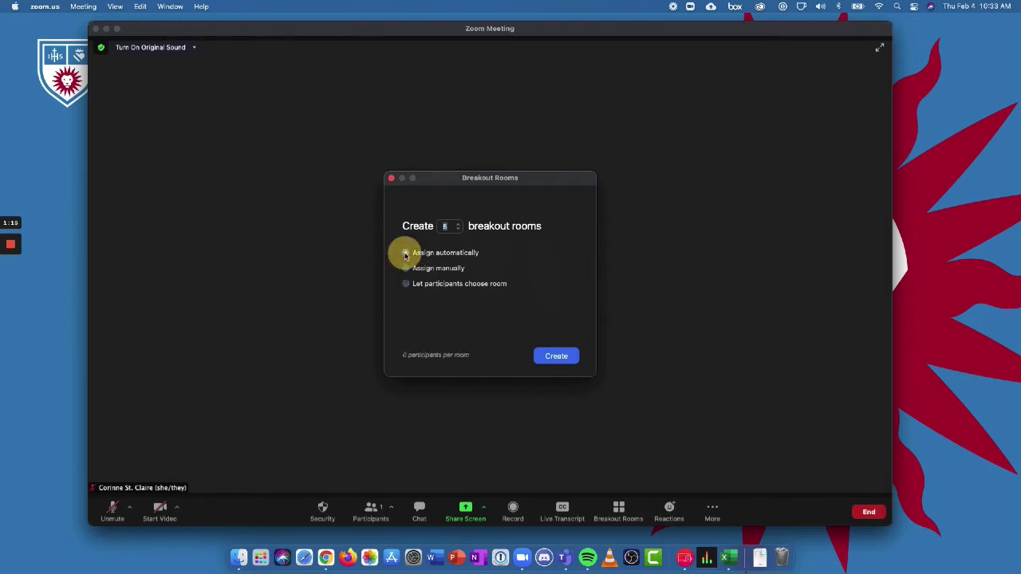
click(405, 269)
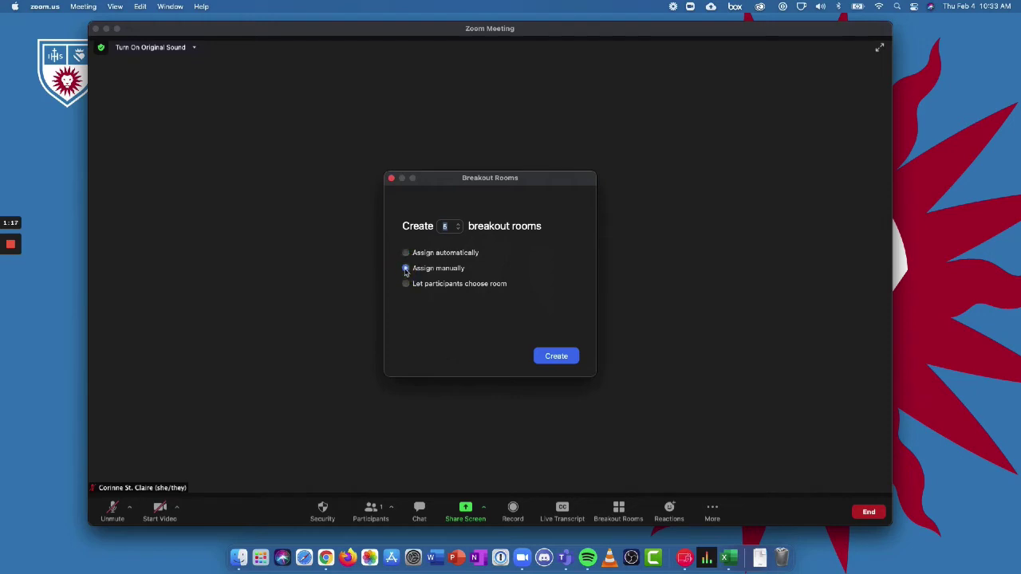
click(406, 254)
Step: Create the five rooms and rename Rooms 1 and 2 to Courtroom 1 and Courtroom 2
click(556, 356)
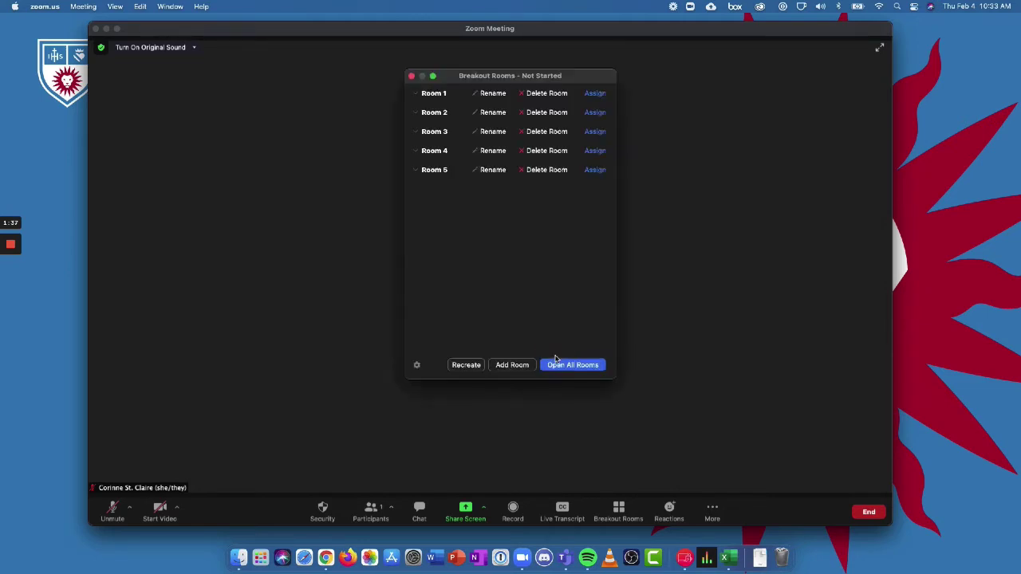
click(462, 77)
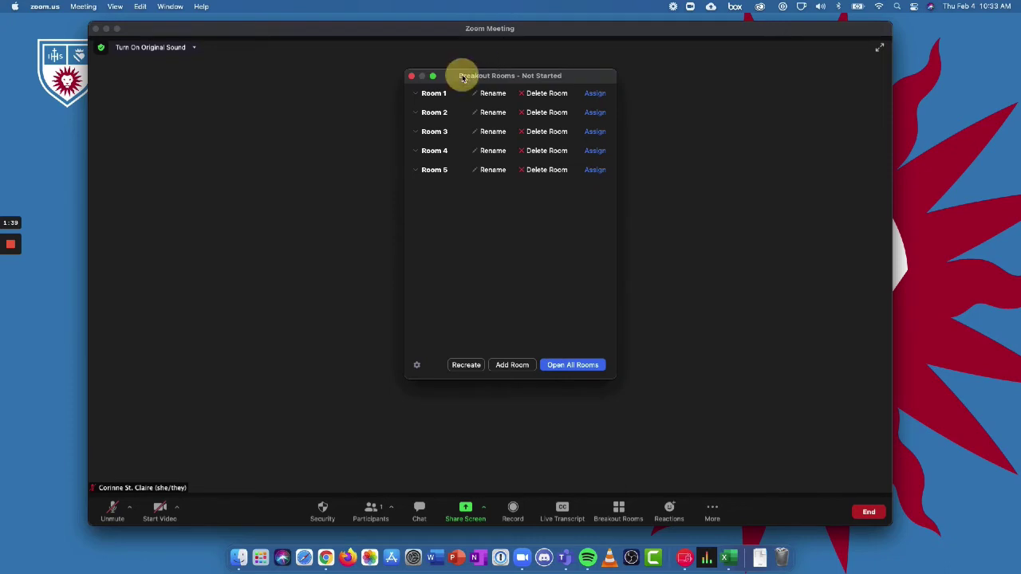
drag(462, 78, 420, 92)
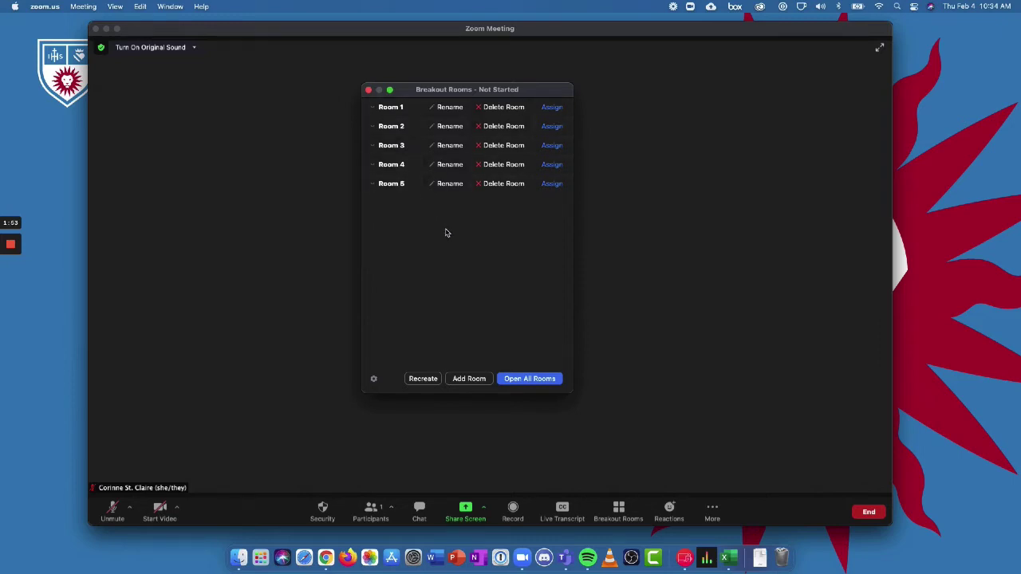
click(444, 108)
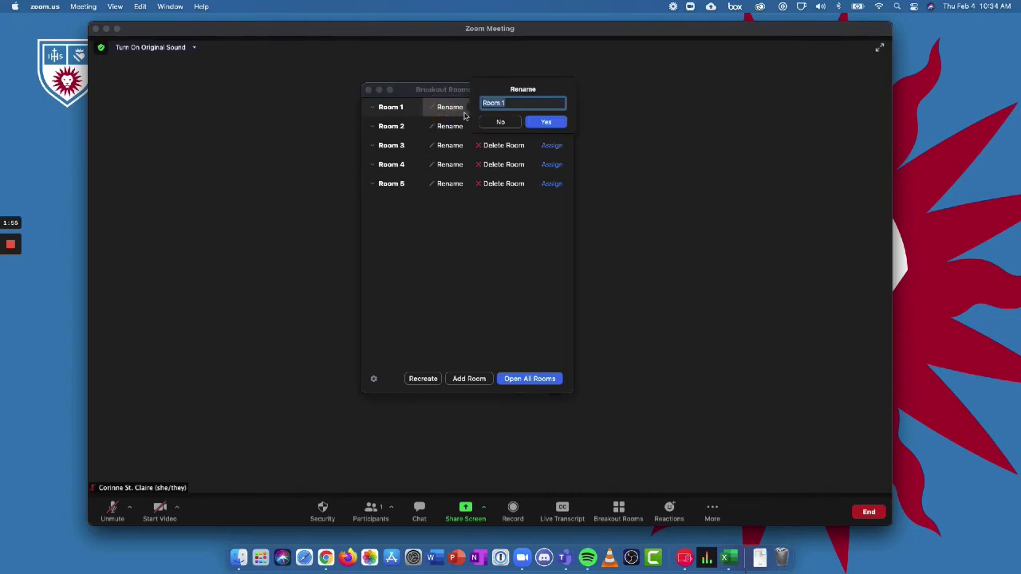
text(Courtr)
key(Return)
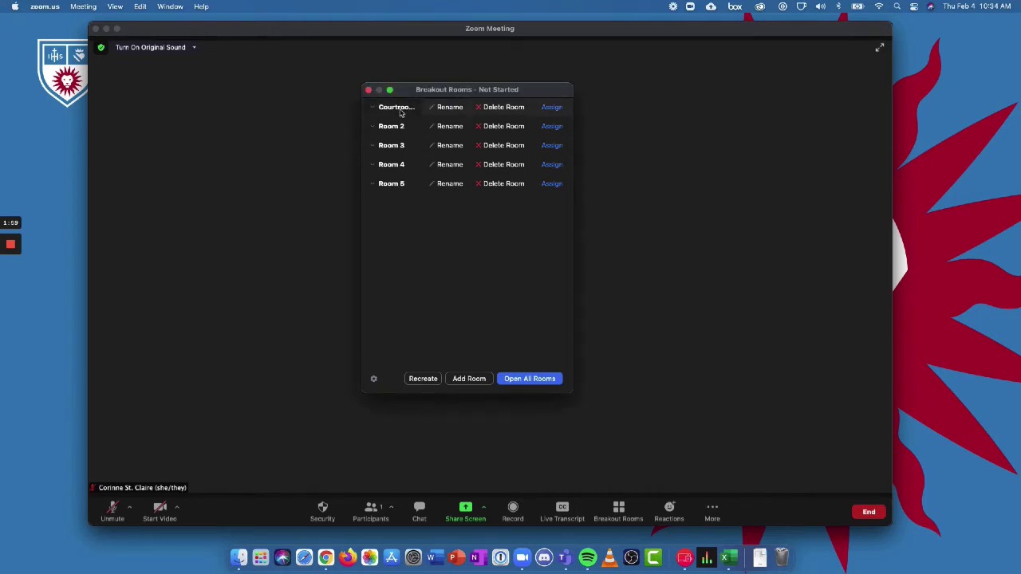
click(448, 126)
text(C)
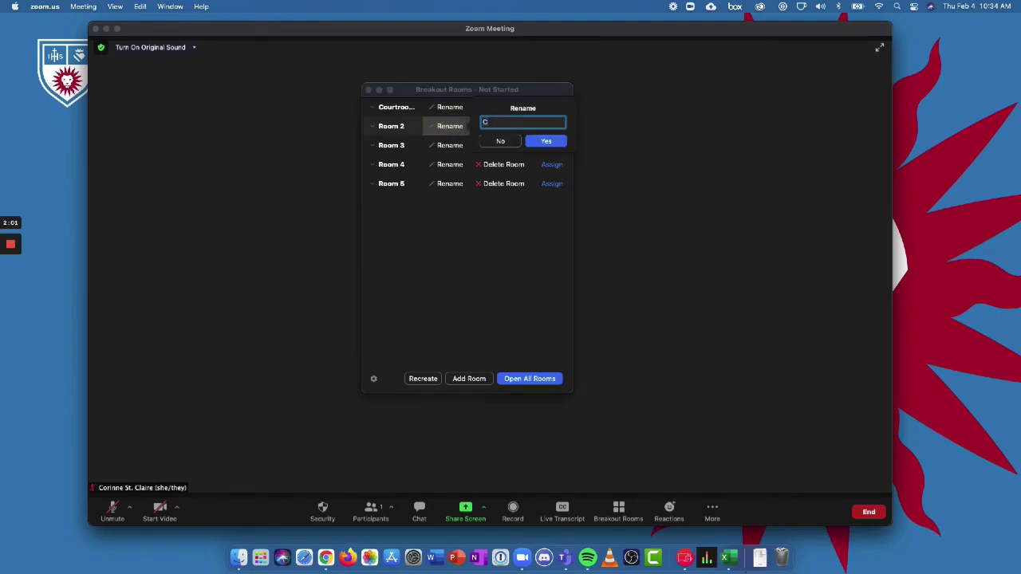
text(ourtroom 2)
key(Return)
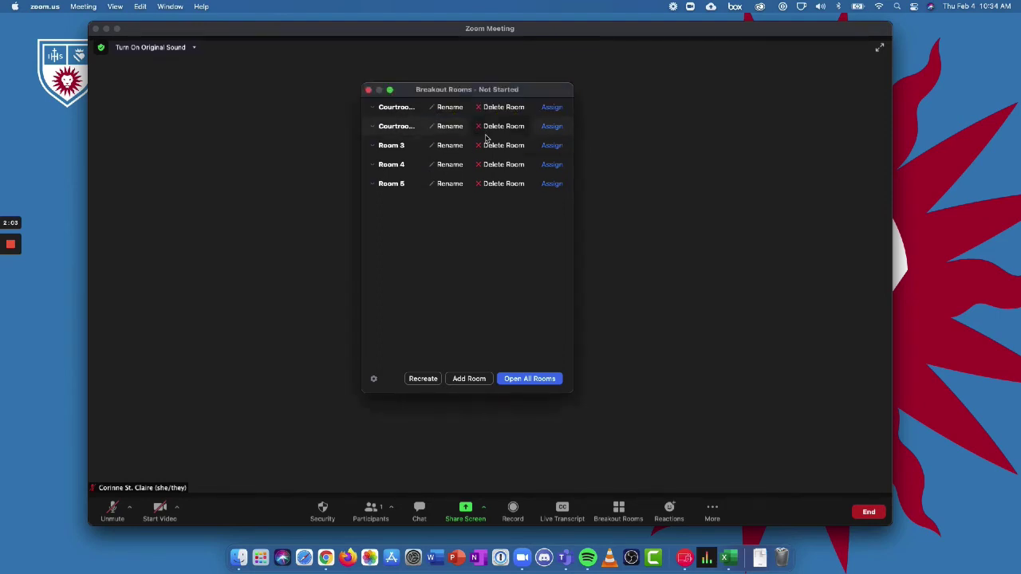
Step: Rename Room 3 to Judges Room, then assign participants to Room 5 and dismiss the notice
click(449, 146)
text(Judges Room)
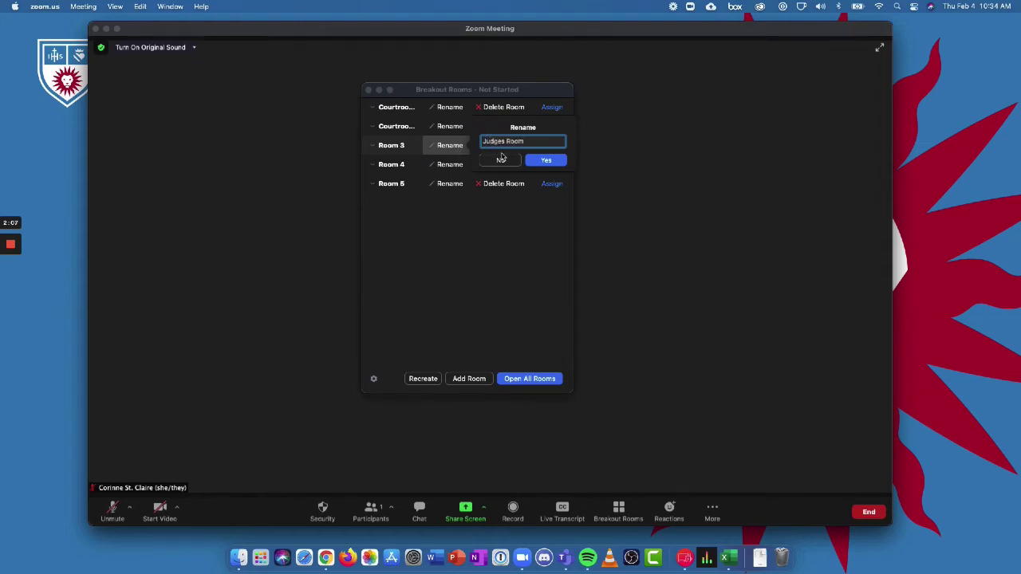
click(536, 158)
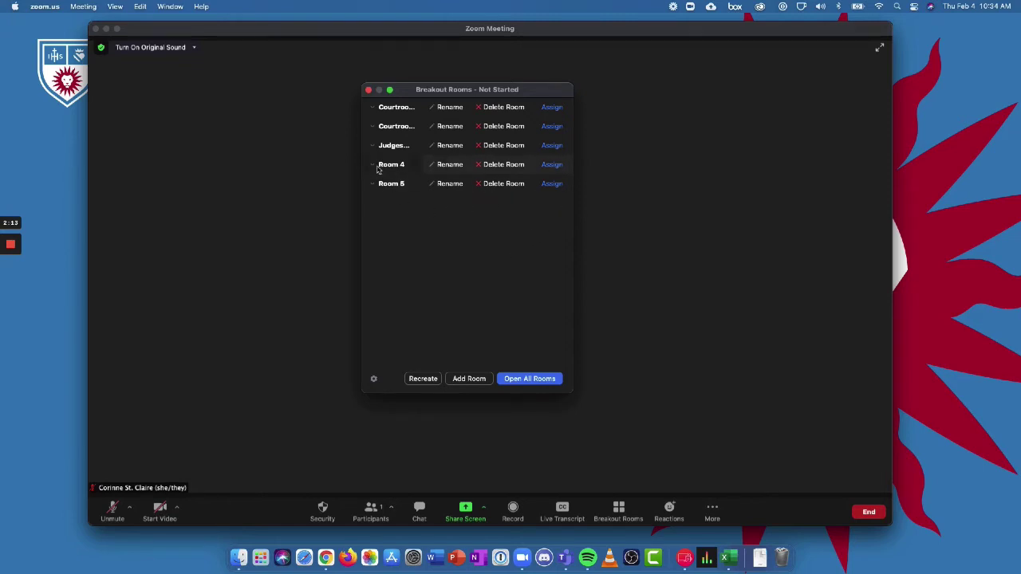
click(553, 184)
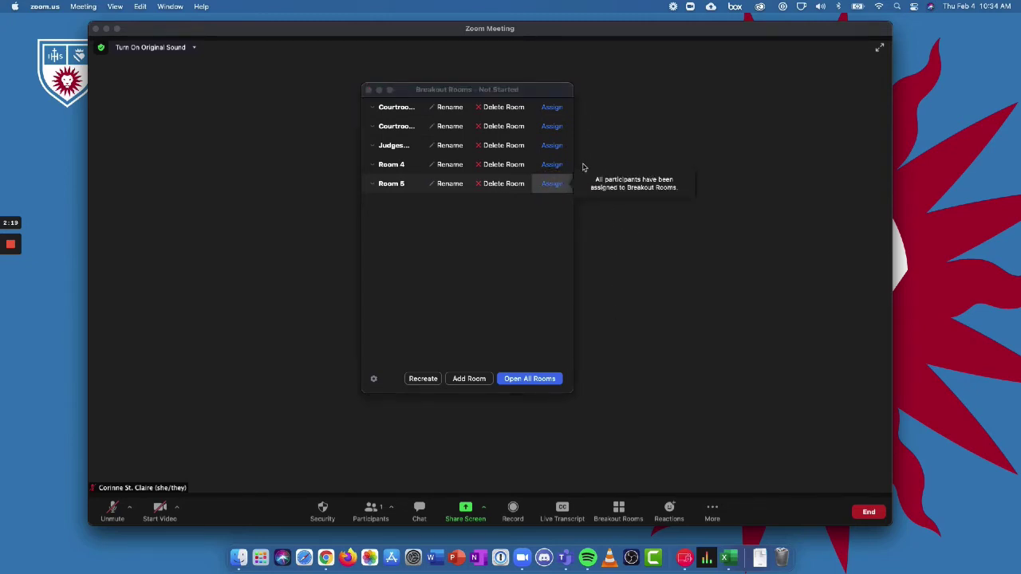
click(485, 269)
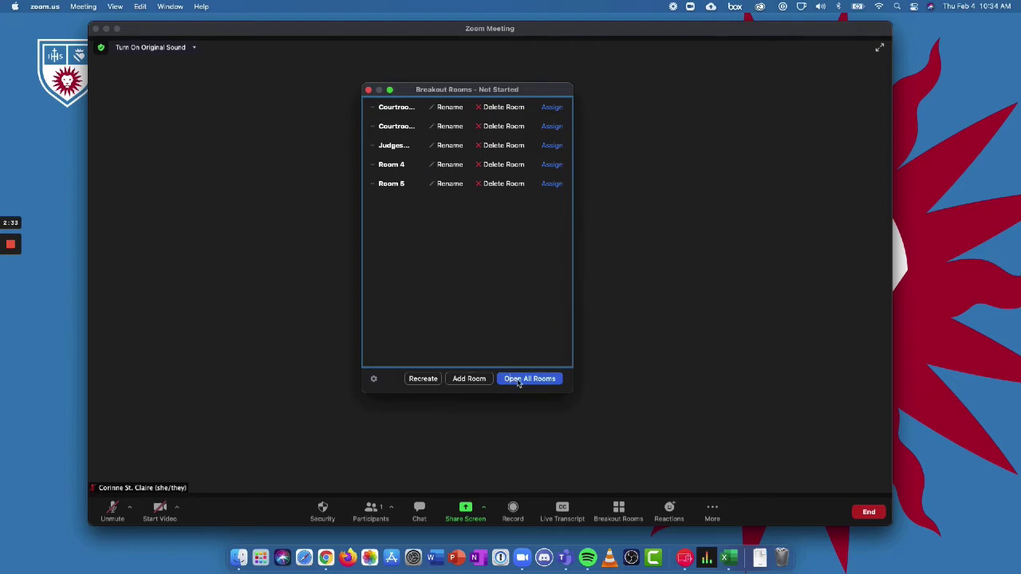
click(515, 382)
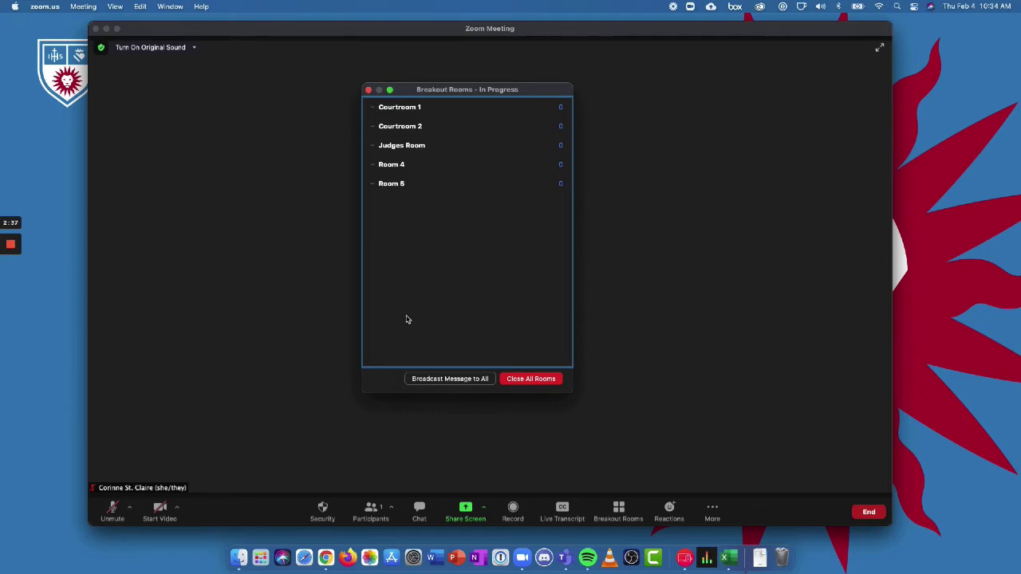
click(528, 382)
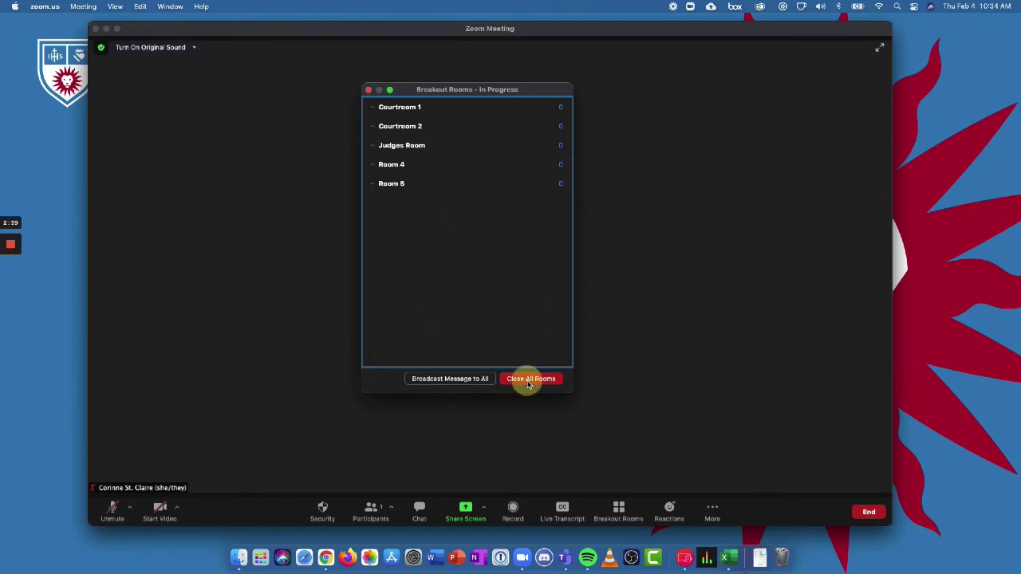
click(369, 89)
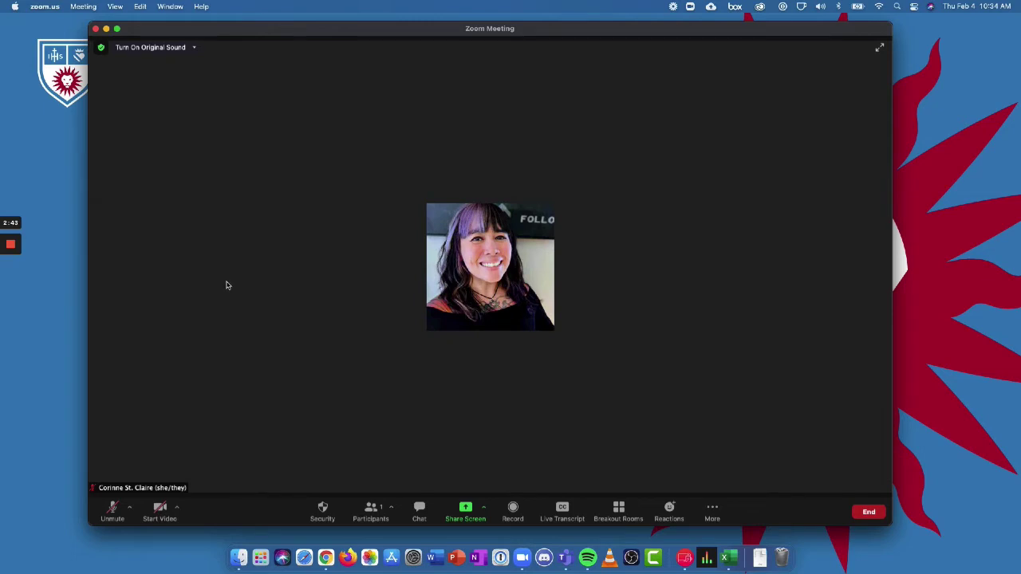
click(619, 513)
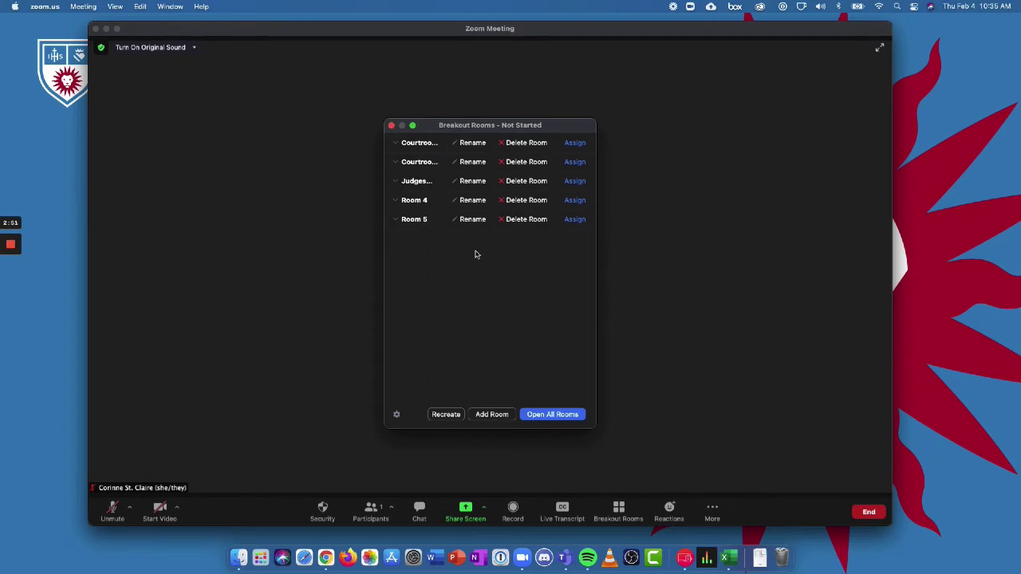
Step: Recreate the breakout rooms with the count changed to 3, then close the room list
click(447, 415)
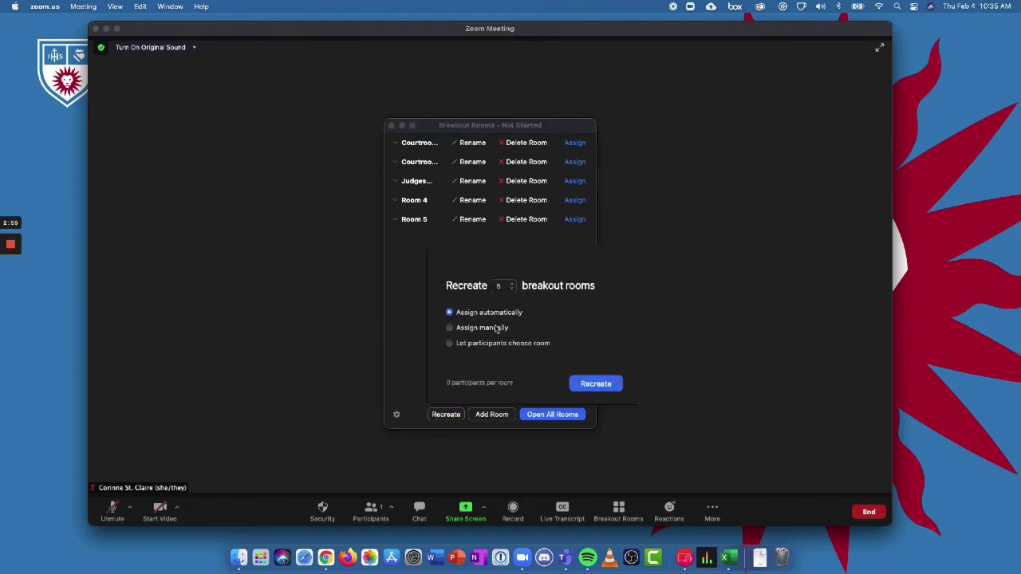
double_click(501, 286)
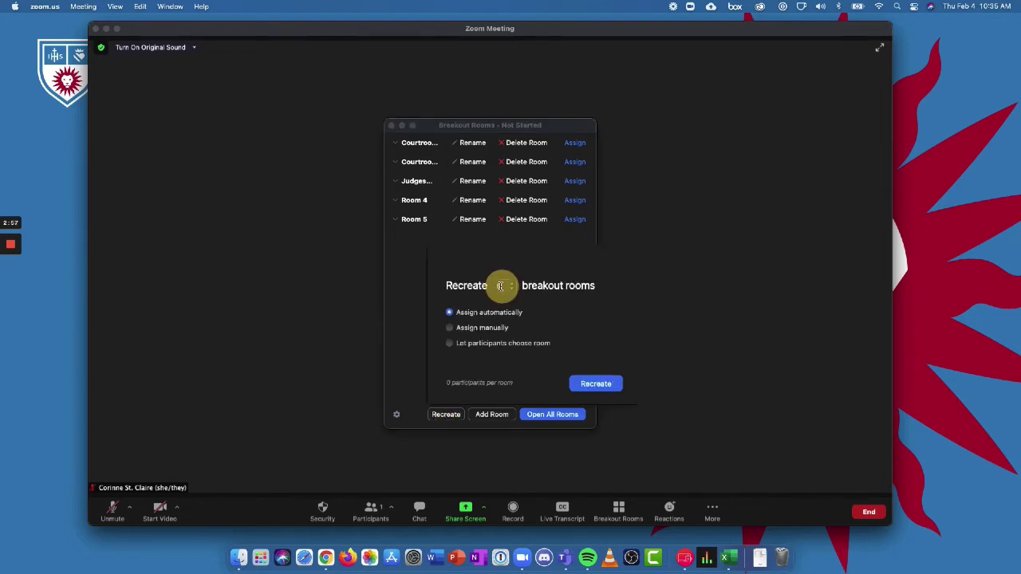
text(3)
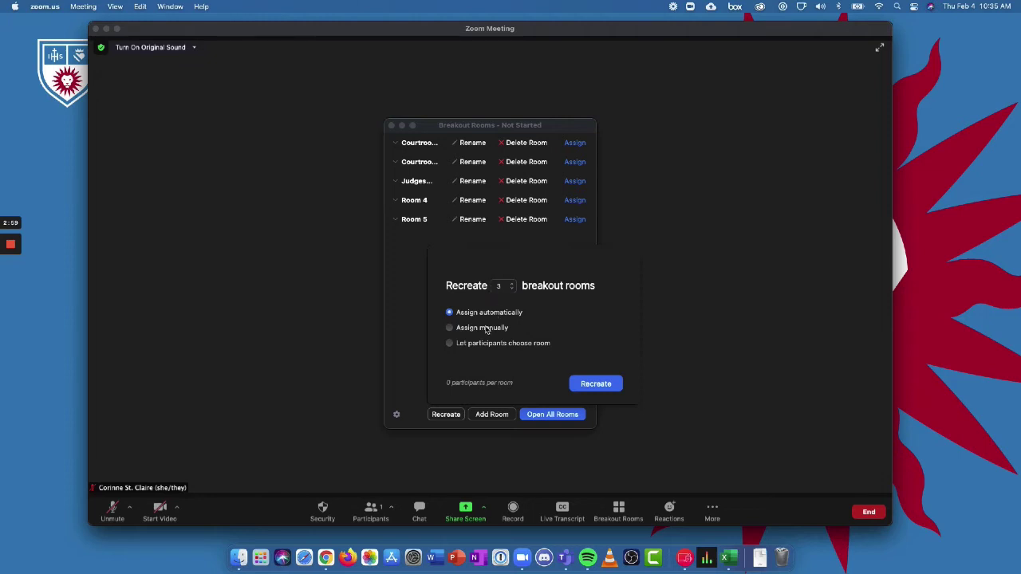
click(604, 384)
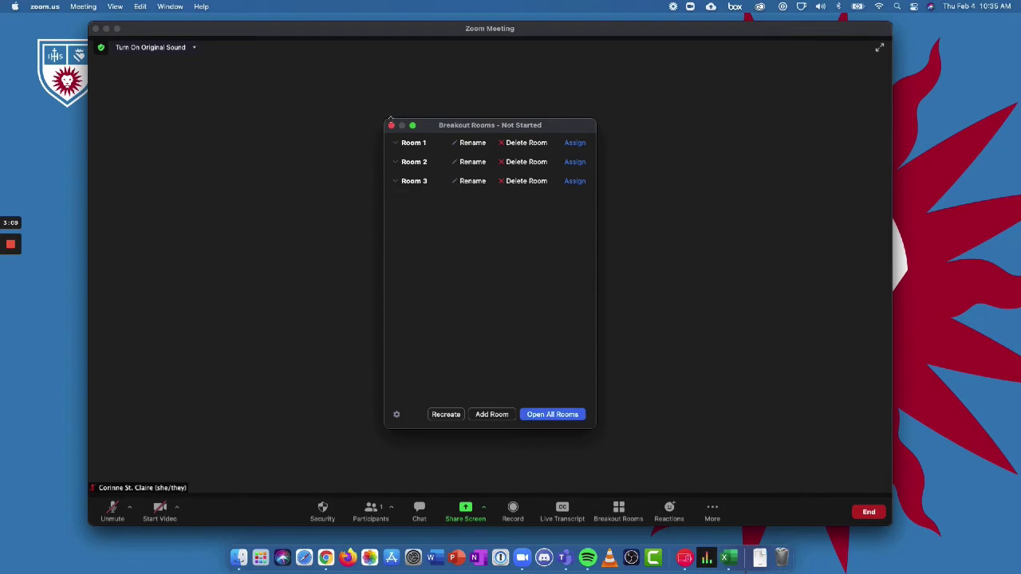
click(391, 125)
Step: End the meeting for all participants and switch to Google Chrome showing the LMU Zoom page
click(873, 512)
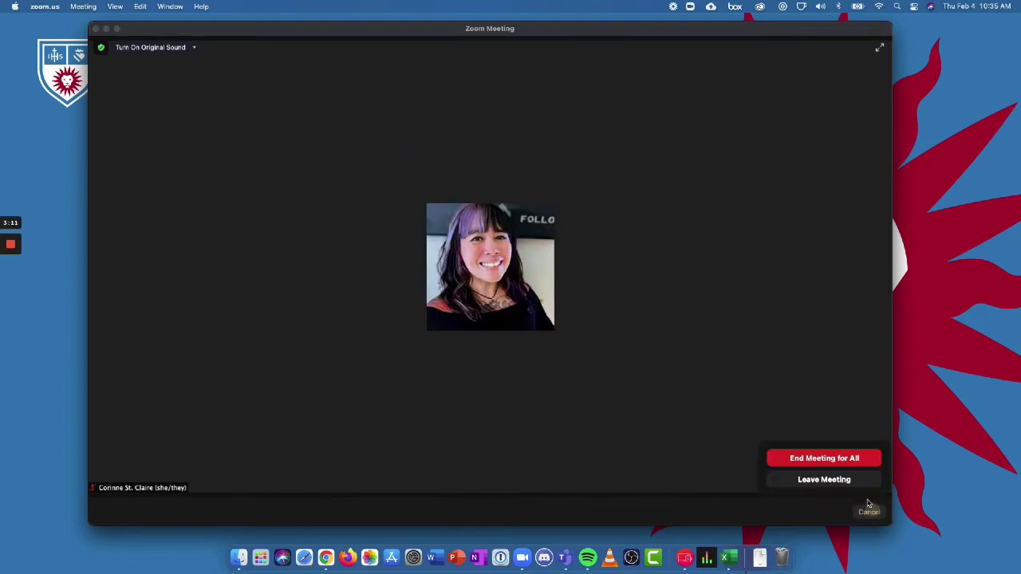
click(807, 464)
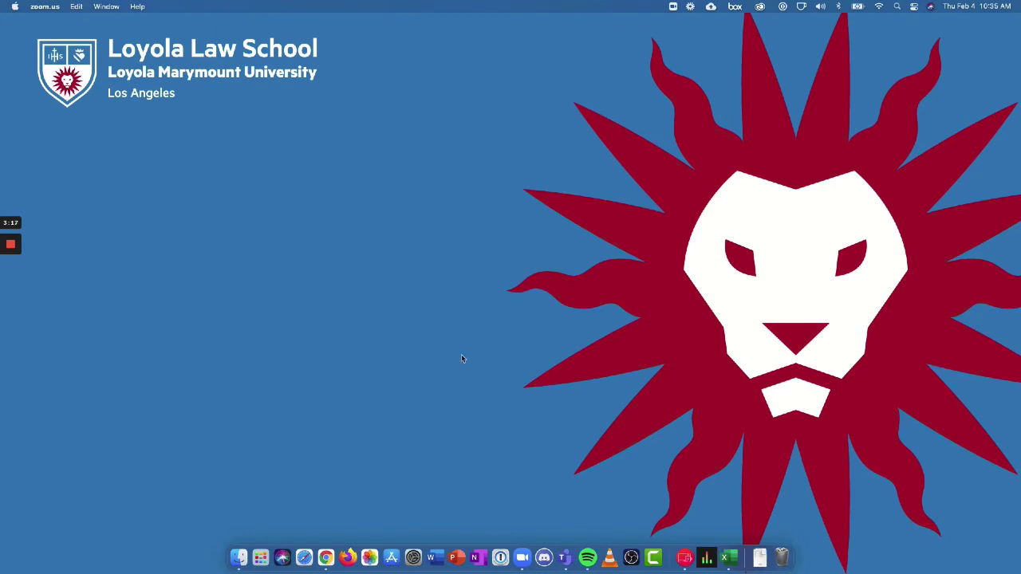
click(326, 557)
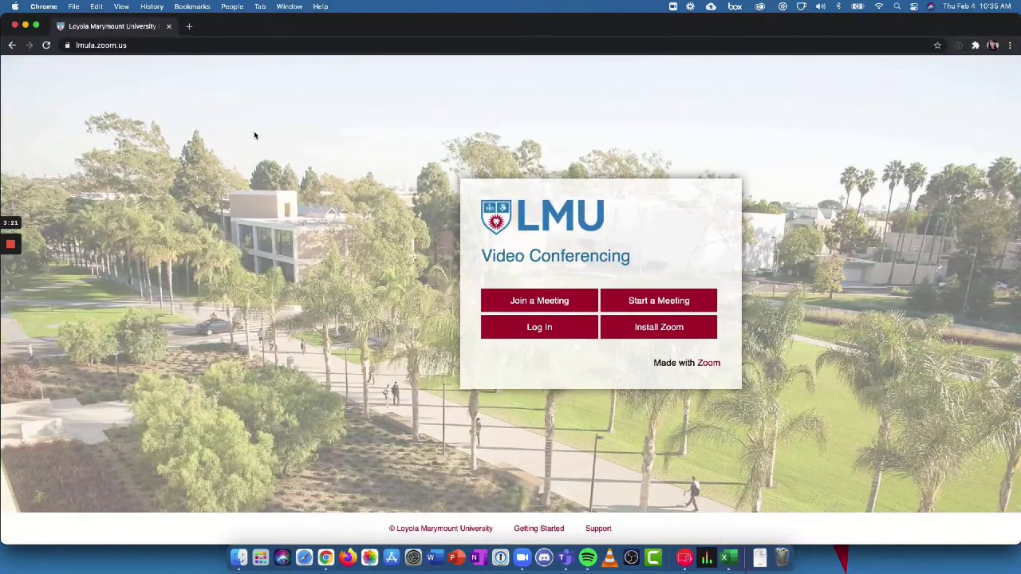
Step: Log in to the LMU Zoom portal and begin scheduling a new meeting
click(514, 337)
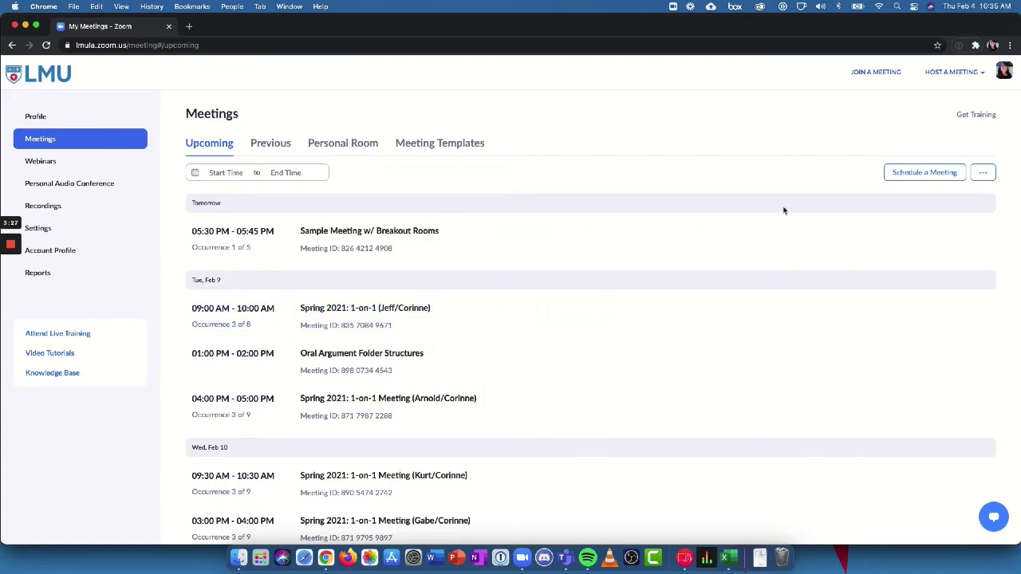
click(920, 177)
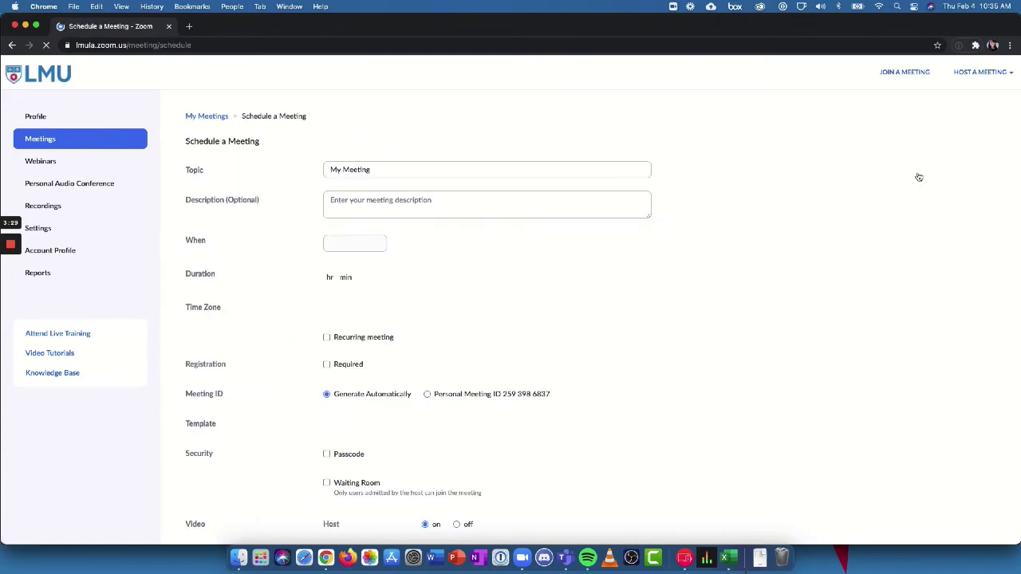
scroll(585, 342, down, 5)
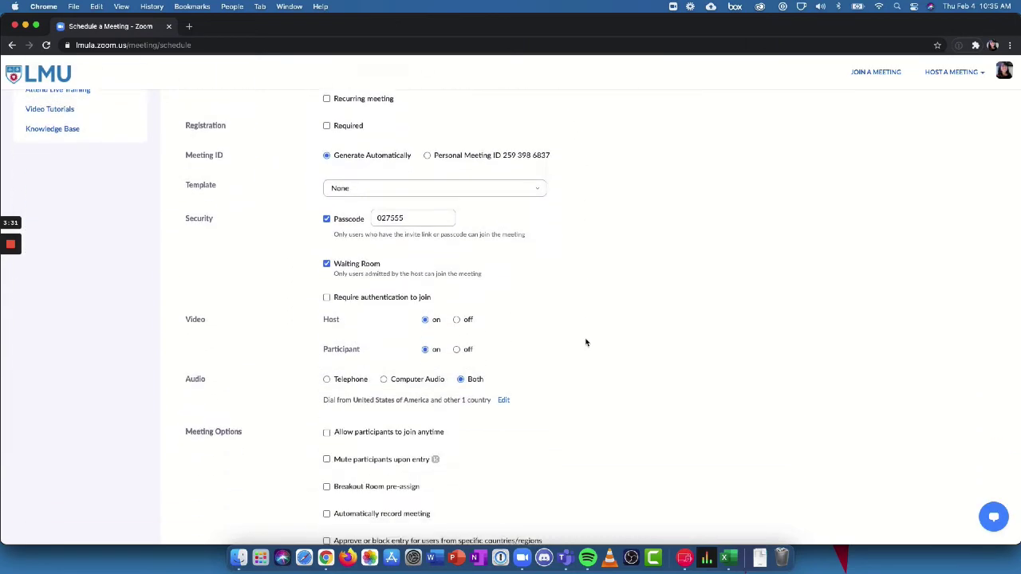
scroll(585, 342, down, 4)
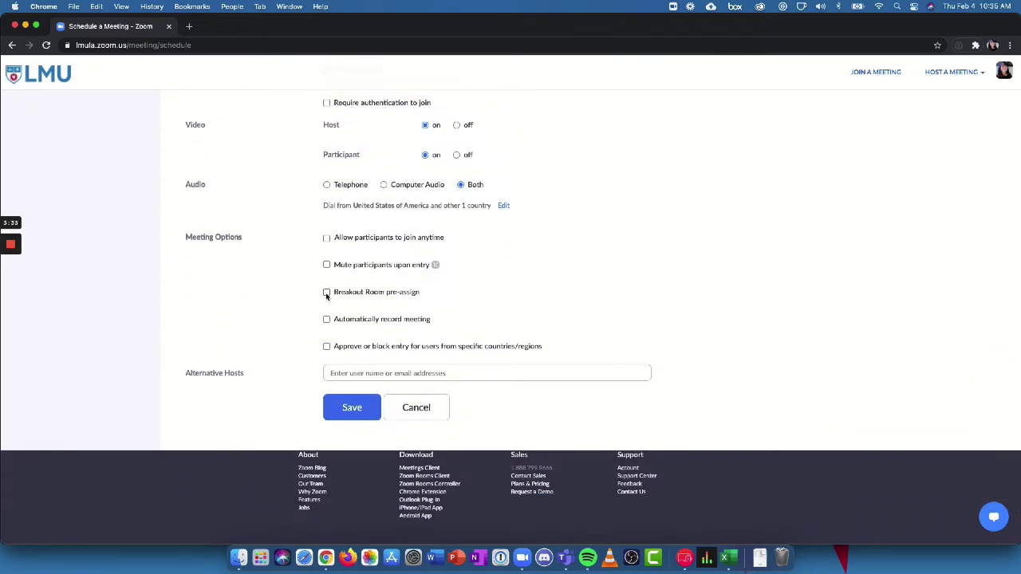
Step: Enable breakout pre-assign, cancel the Import from CSV dialog, then discard the draft meeting
click(326, 292)
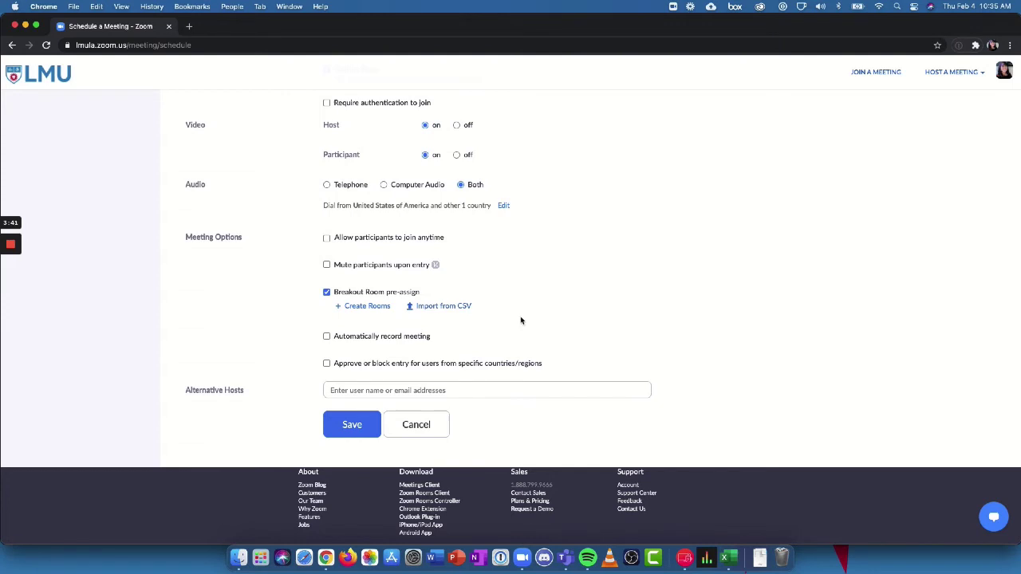
click(439, 308)
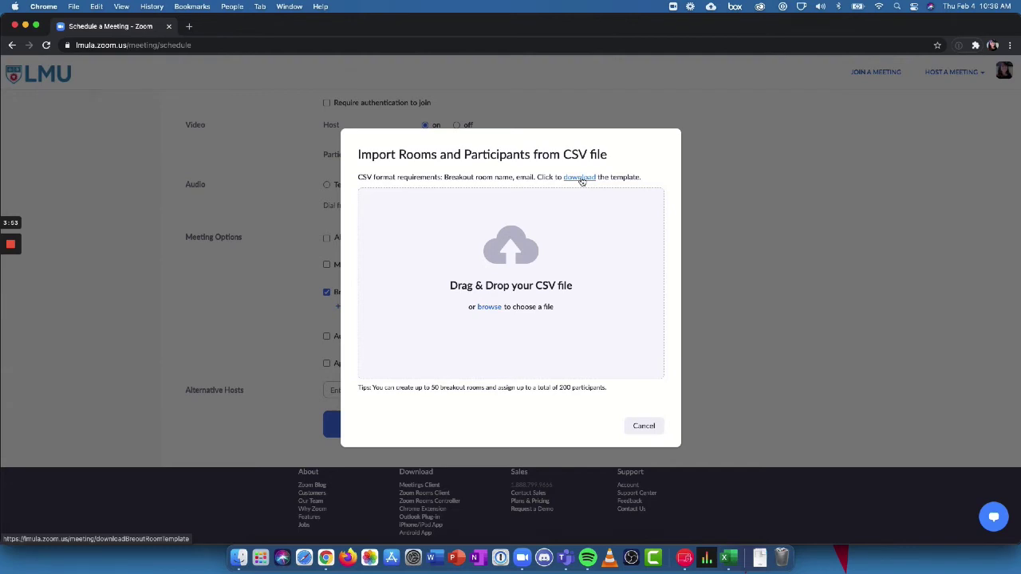
click(644, 426)
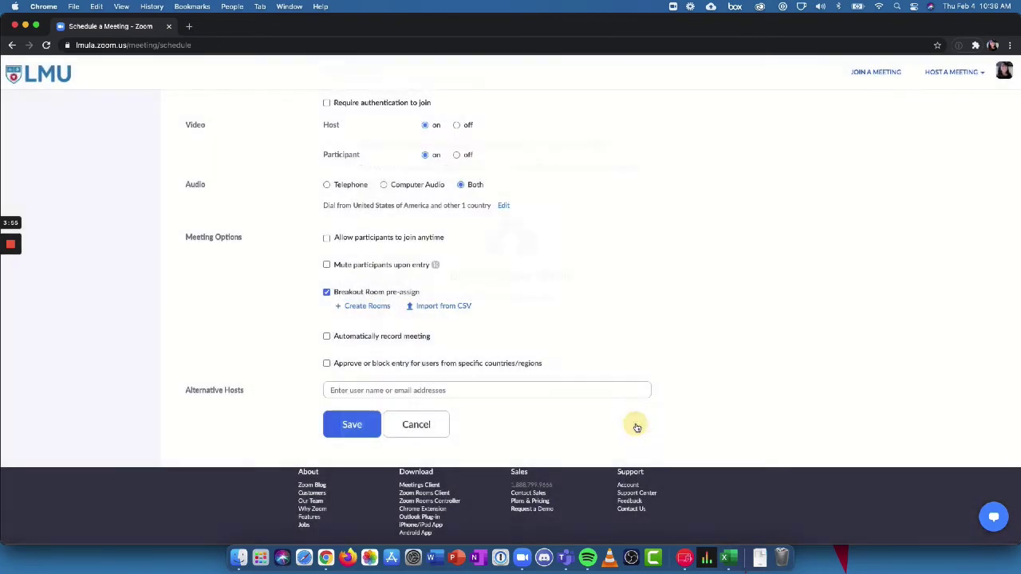
click(438, 435)
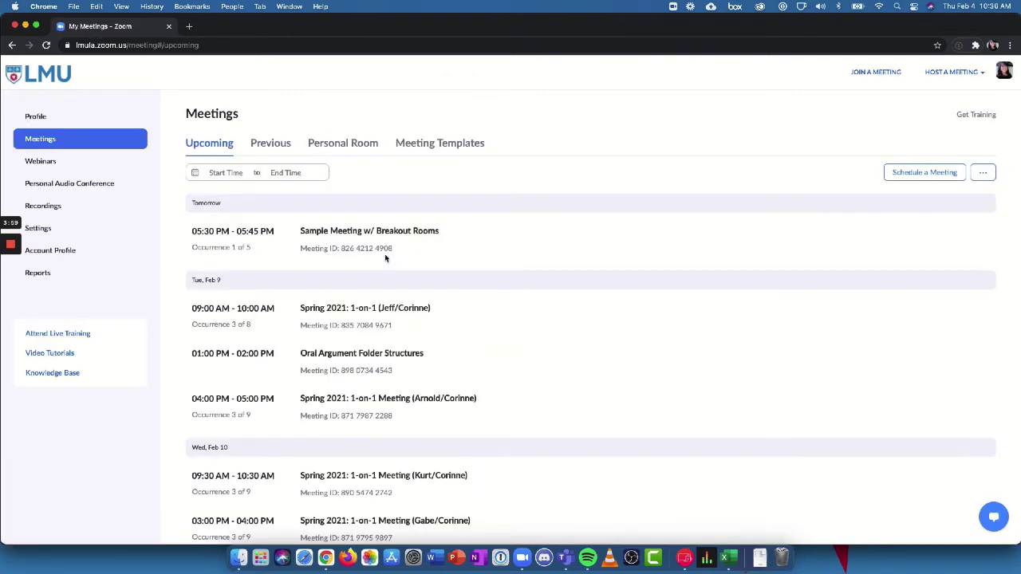
Step: Edit all occurrences of the recurring Sample Meeting w/ Breakout Rooms
mouse_move(351, 235)
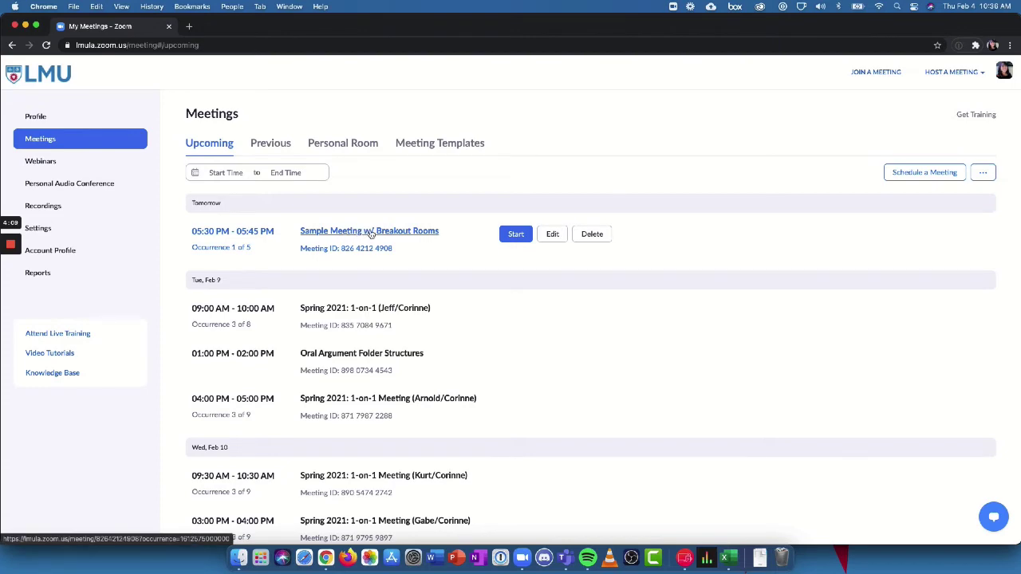
click(553, 237)
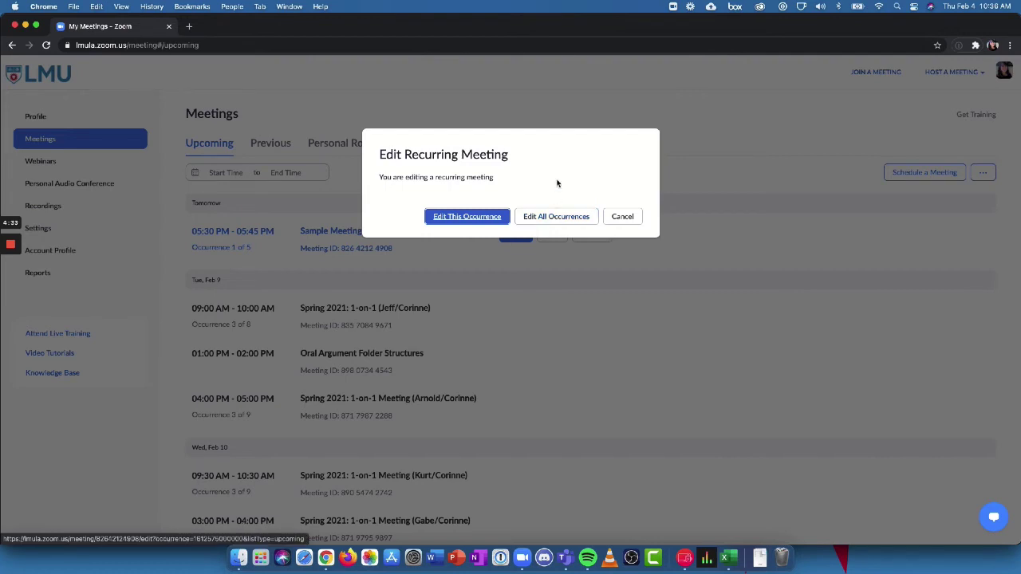
click(555, 223)
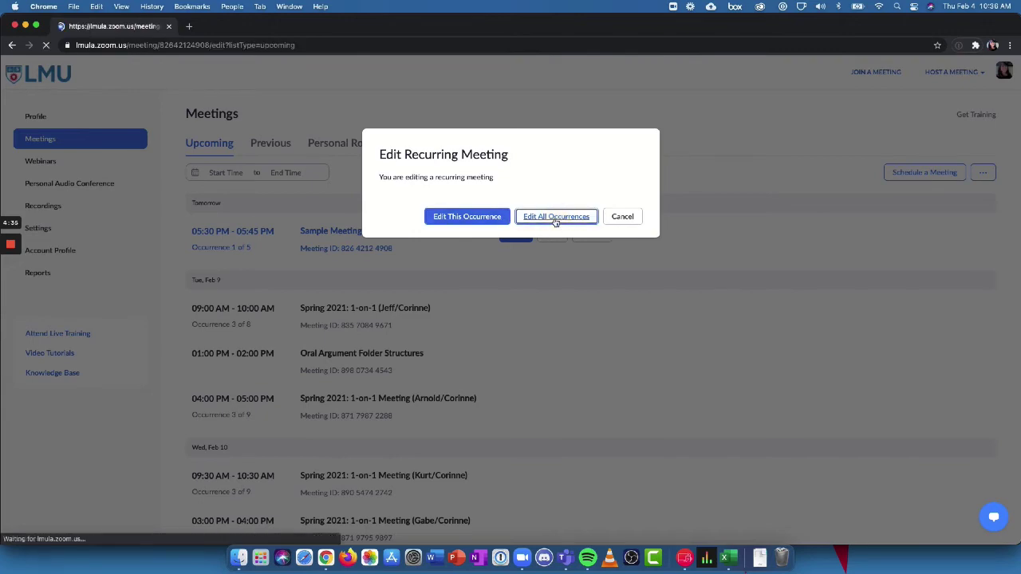
scroll(545, 256, down, 10)
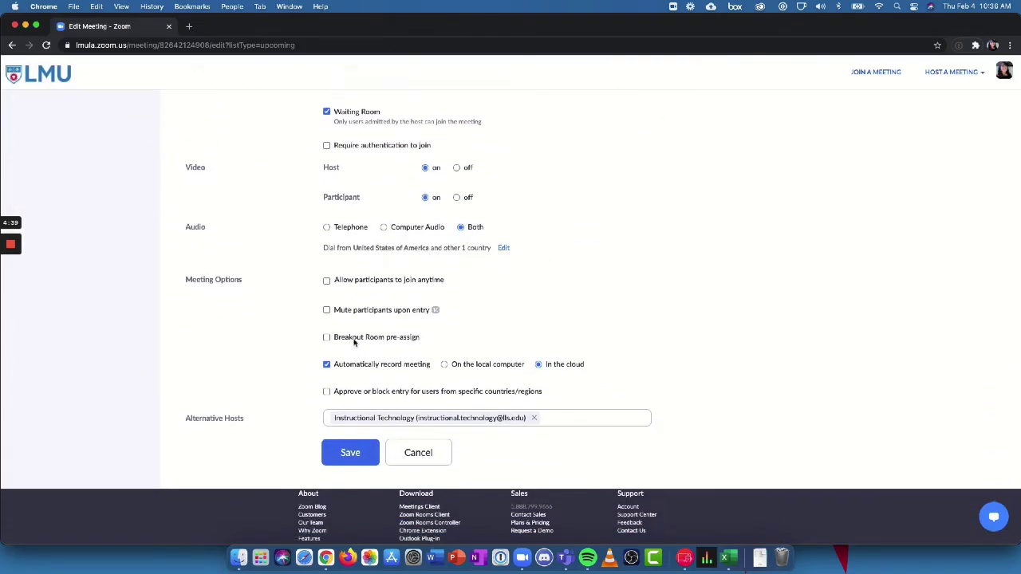
Step: Enable breakout room pre-assignment and create four rooms by hand
click(355, 338)
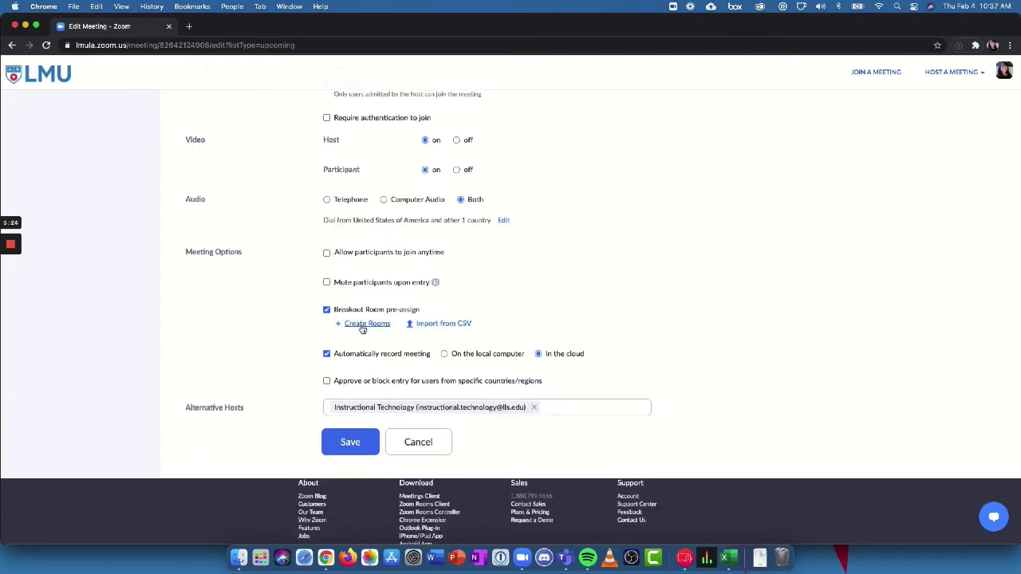
click(362, 326)
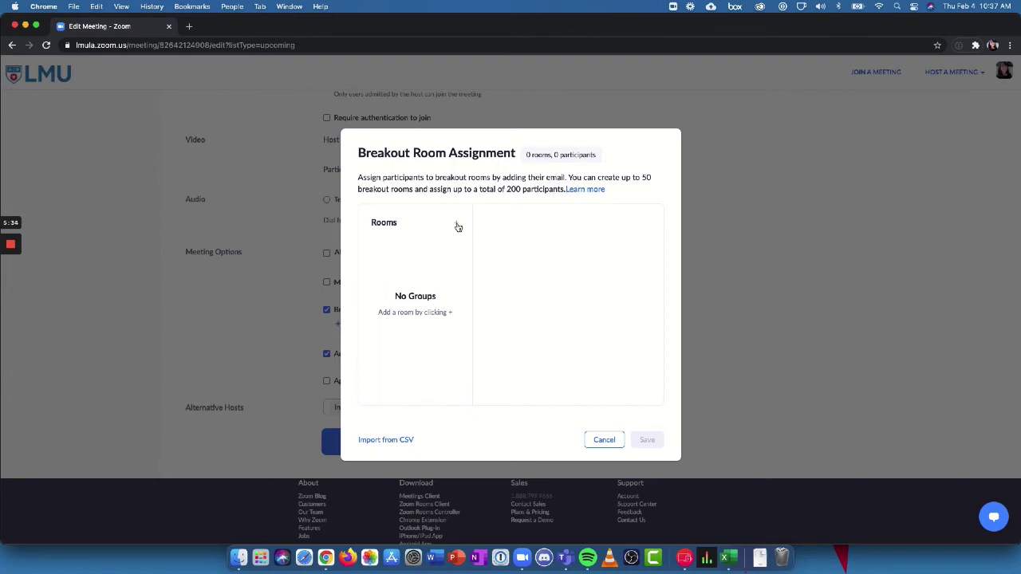
click(457, 227)
click(457, 227)
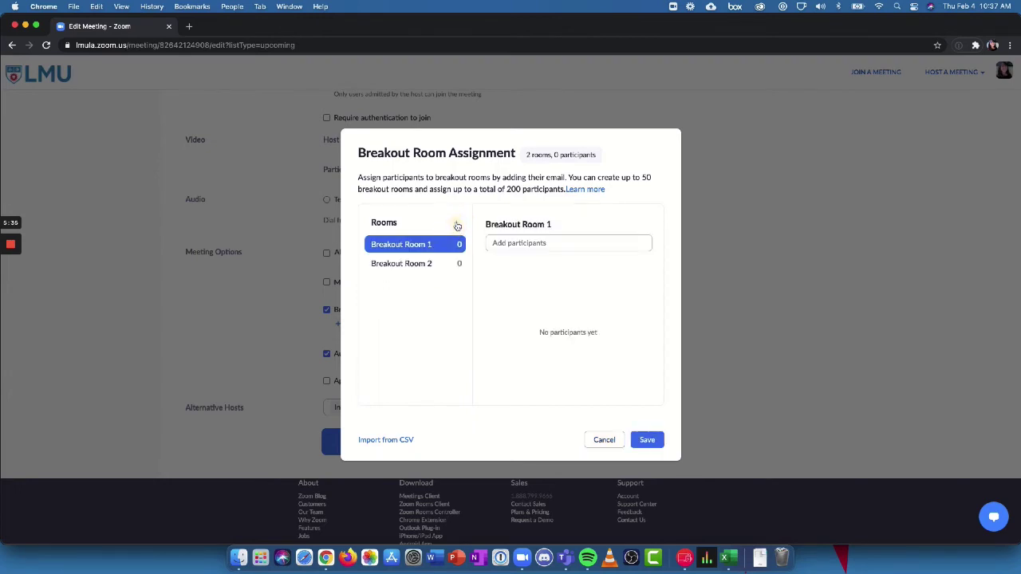
click(457, 226)
click(457, 227)
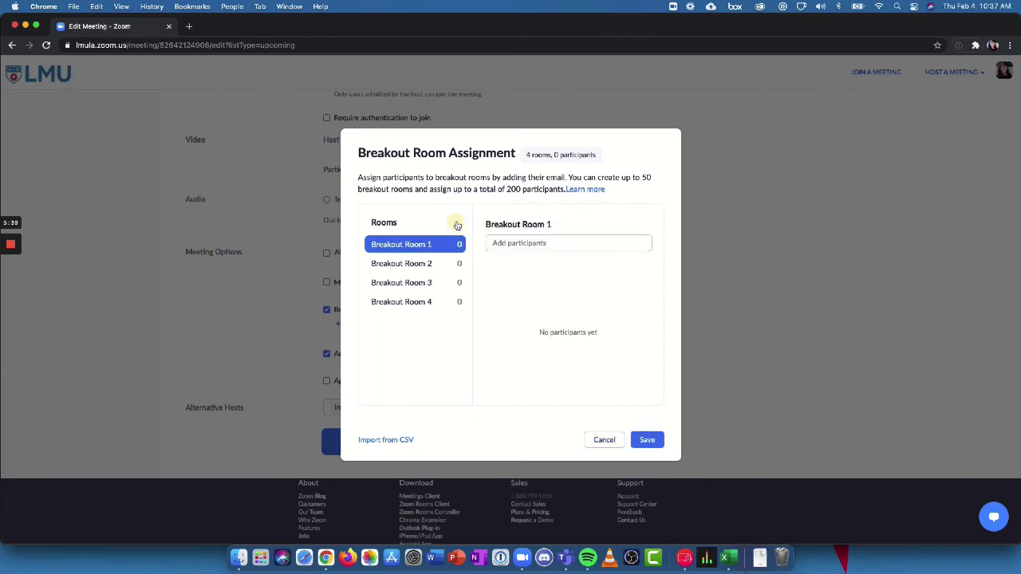
Step: Rename the first two rooms to Courtroom 1 and Courtroom 2
click(531, 222)
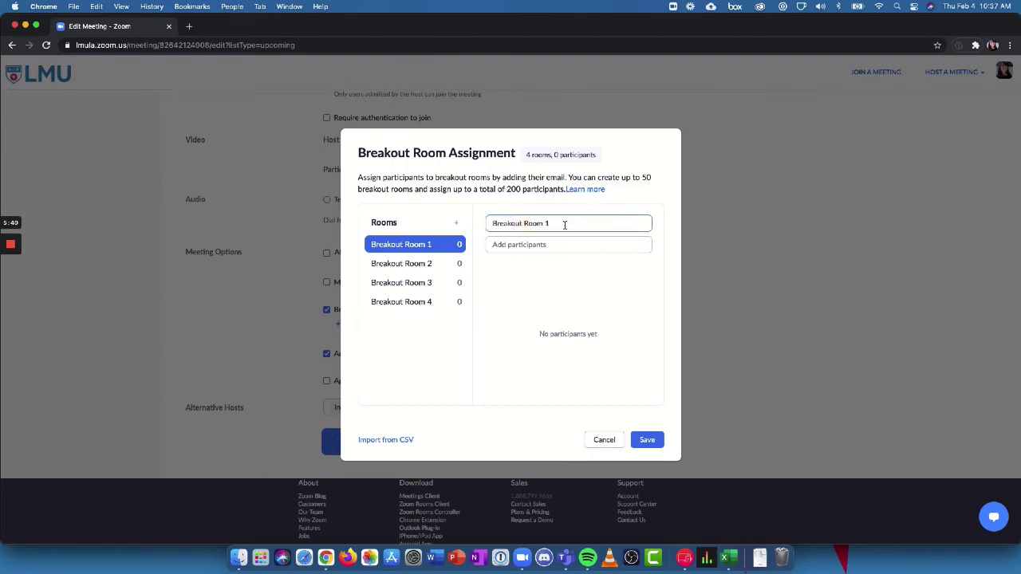
drag(566, 223, 488, 223)
text(Courtroom 1)
key(Return)
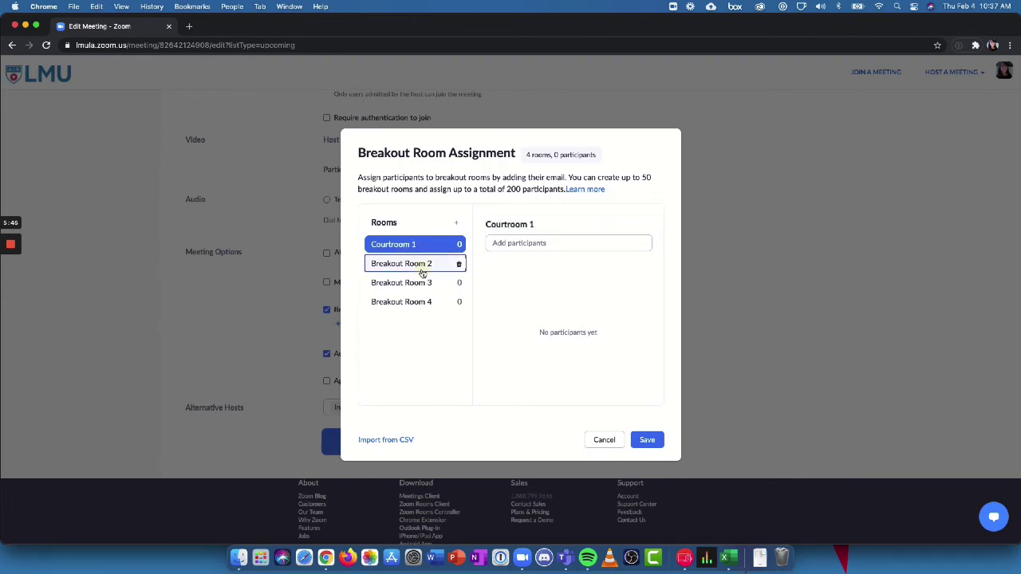
click(419, 264)
click(551, 224)
drag(547, 226, 455, 226)
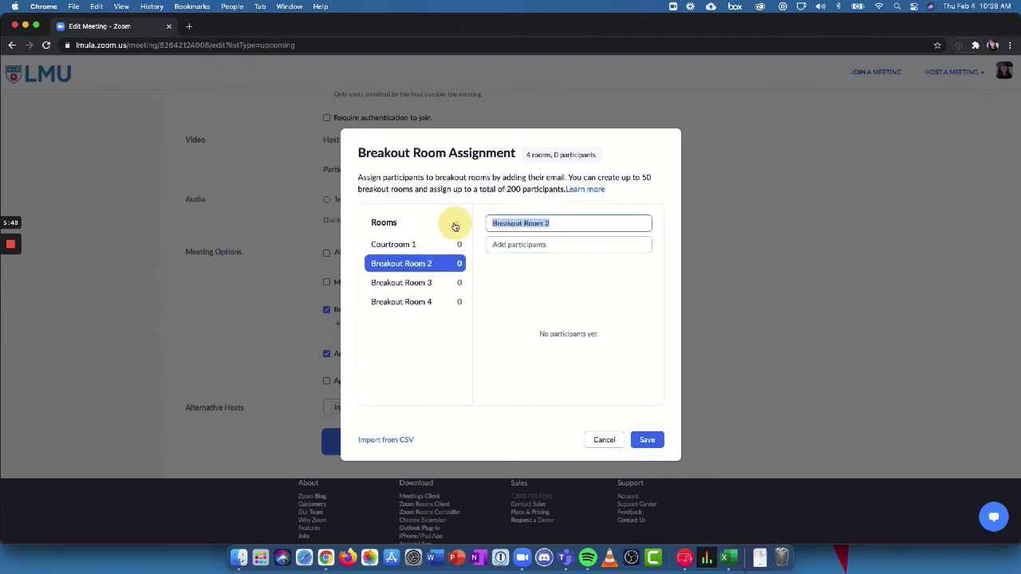
text(Courtro)
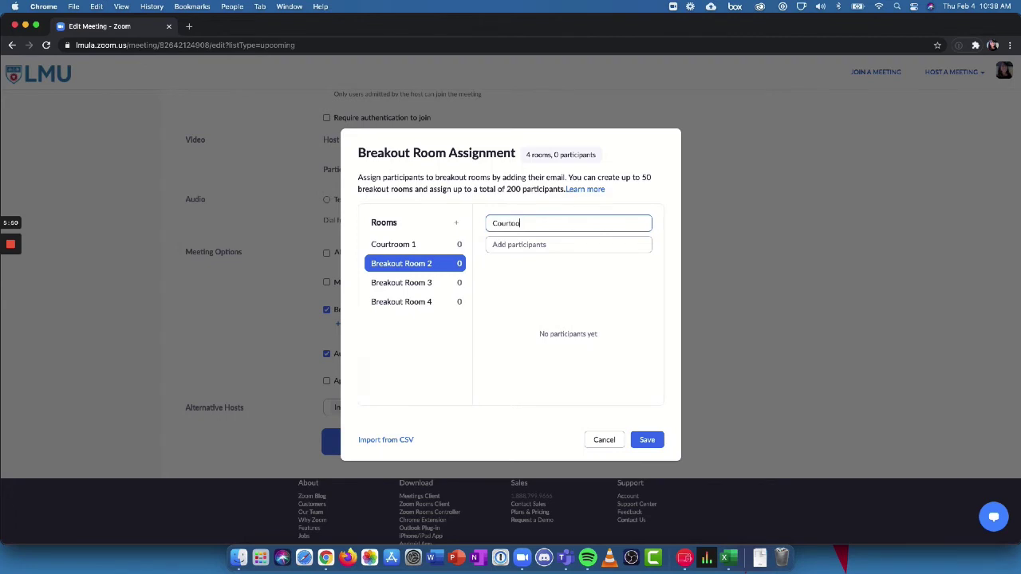
text(om 2)
click(437, 283)
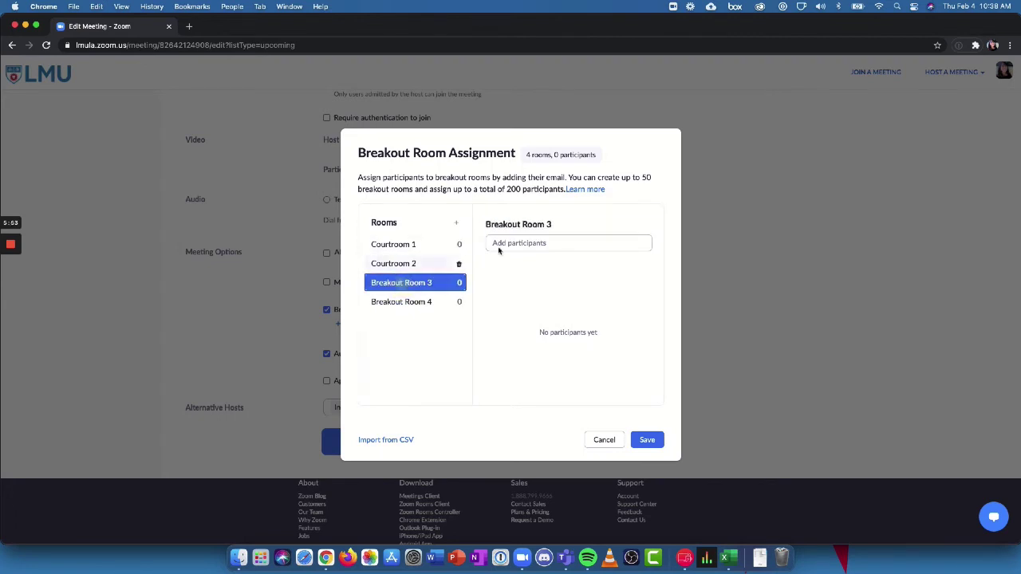
Step: Rename the third and fourth rooms to Courtroom 3 and Break Room, then return to Courtroom 1
click(550, 227)
drag(551, 224, 468, 217)
text(Co)
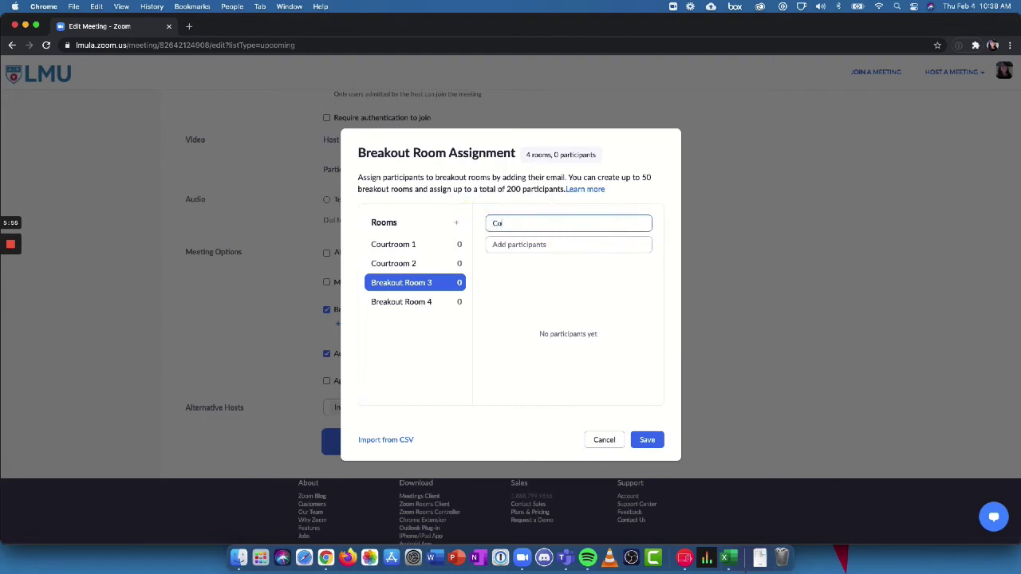
text(urtroom 3)
click(405, 301)
click(529, 222)
drag(559, 224, 455, 224)
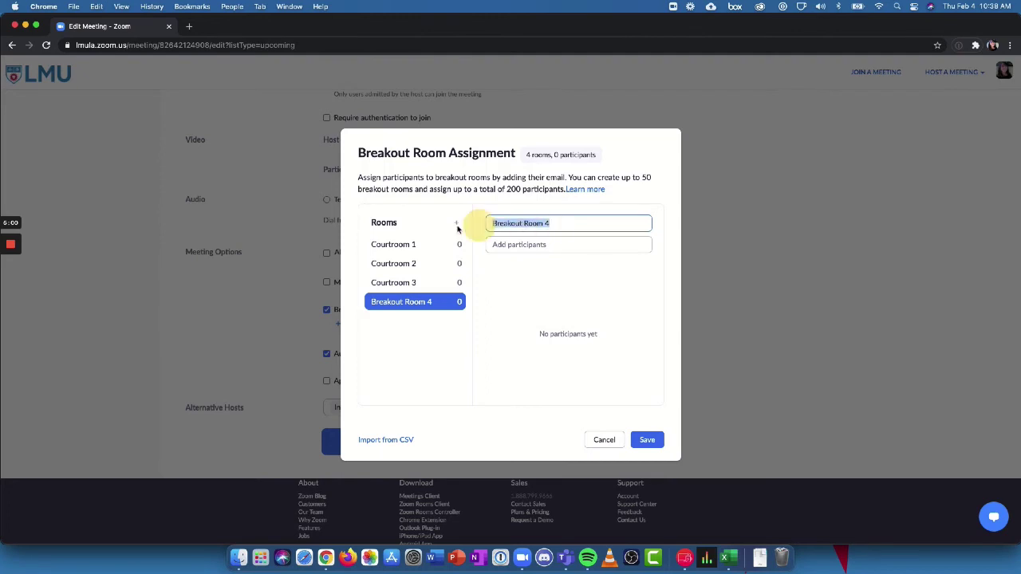
text(Break Room)
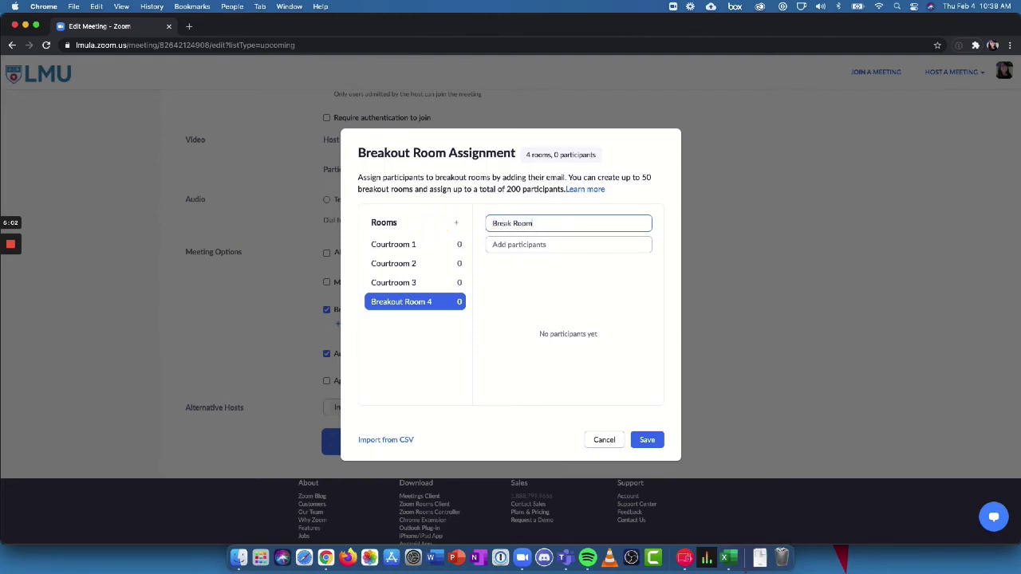
click(541, 312)
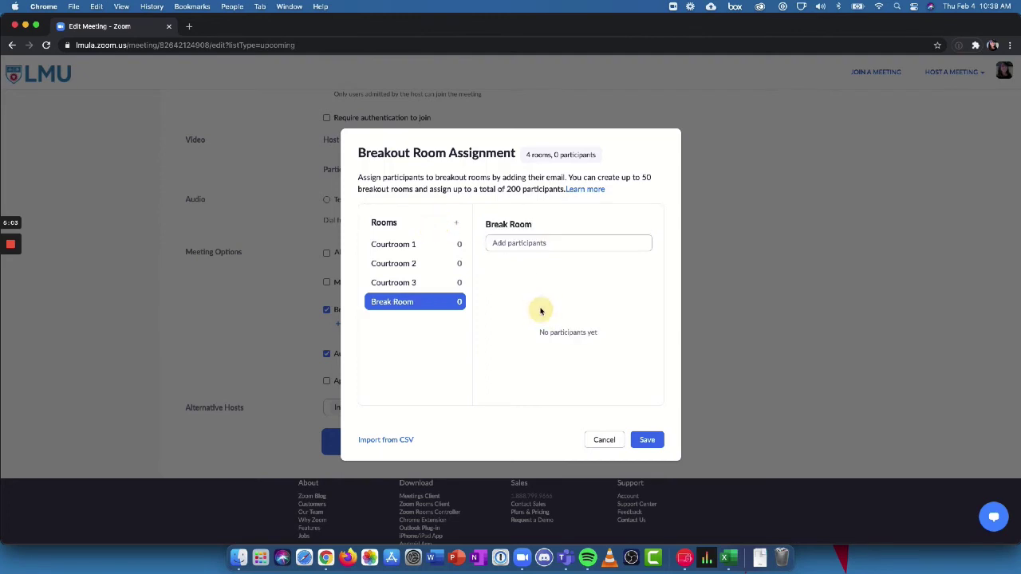
click(391, 248)
click(502, 243)
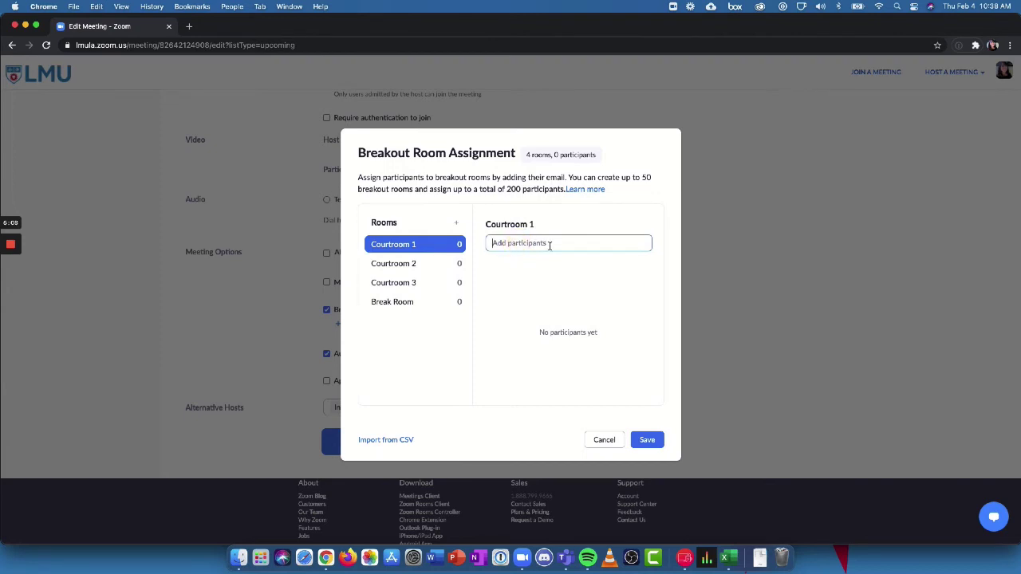
Step: Add two participants to Courtroom 1: a suggested contact and a typed e-mail address
text(Arnold)
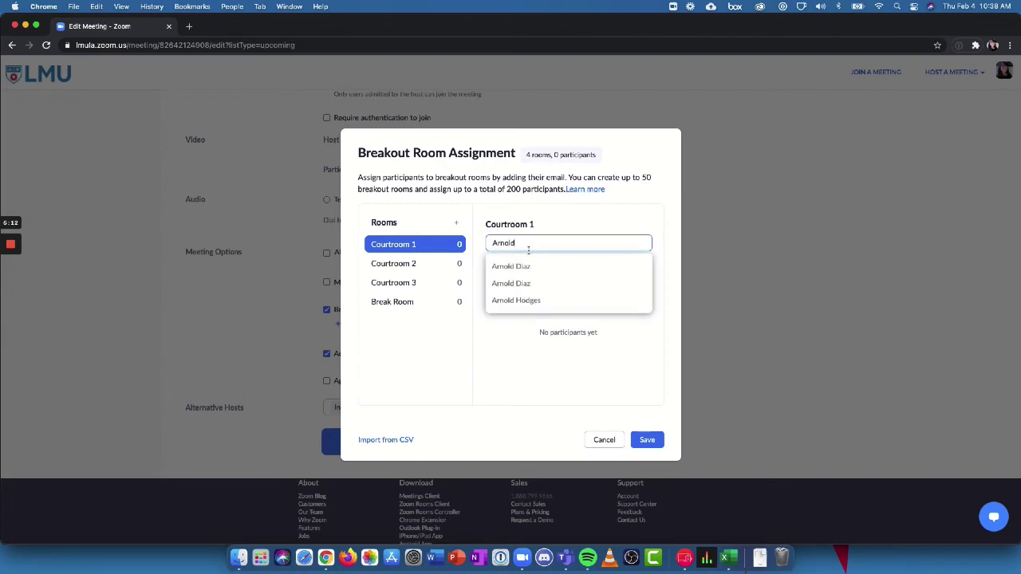
click(515, 266)
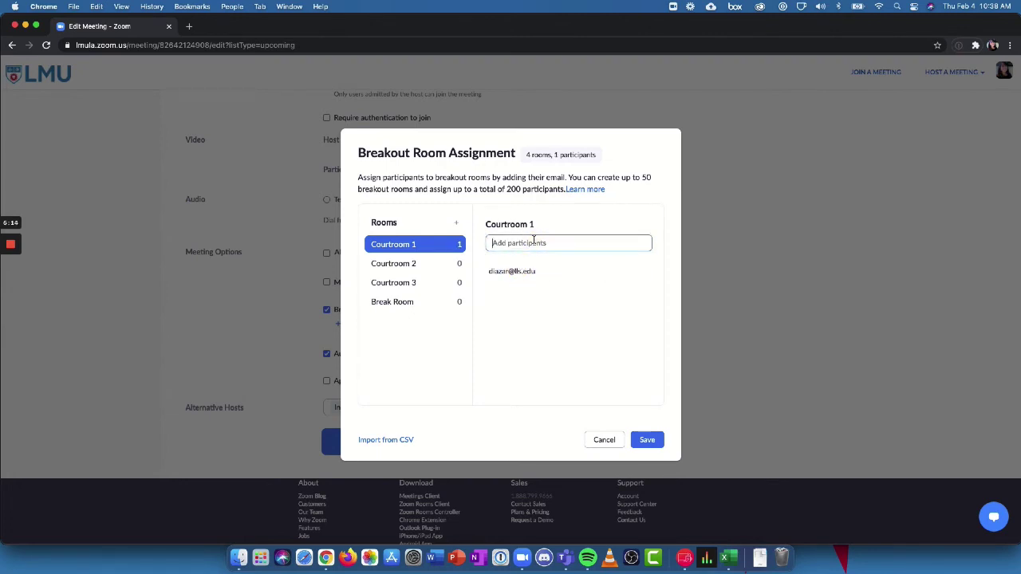
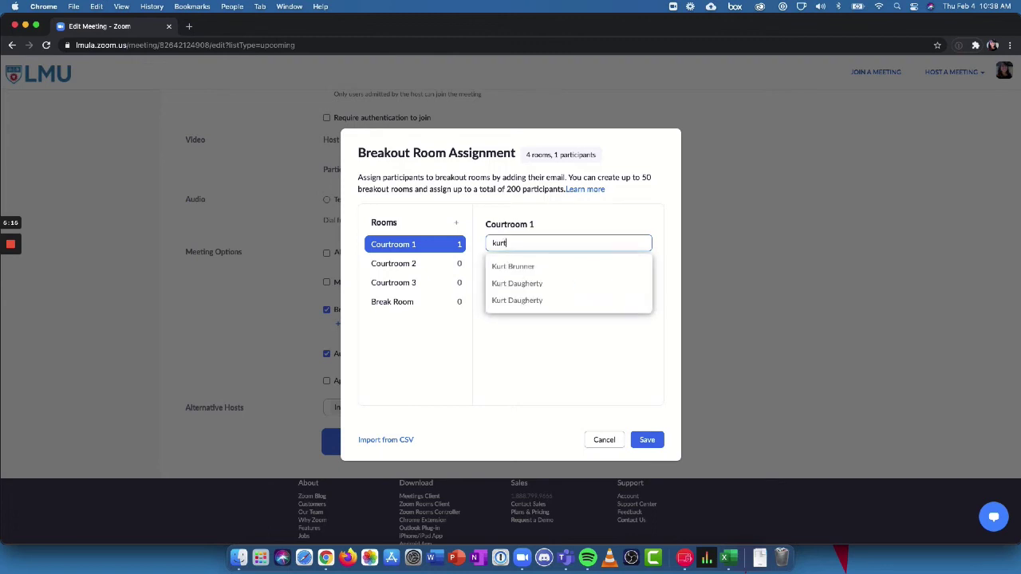
key(Return)
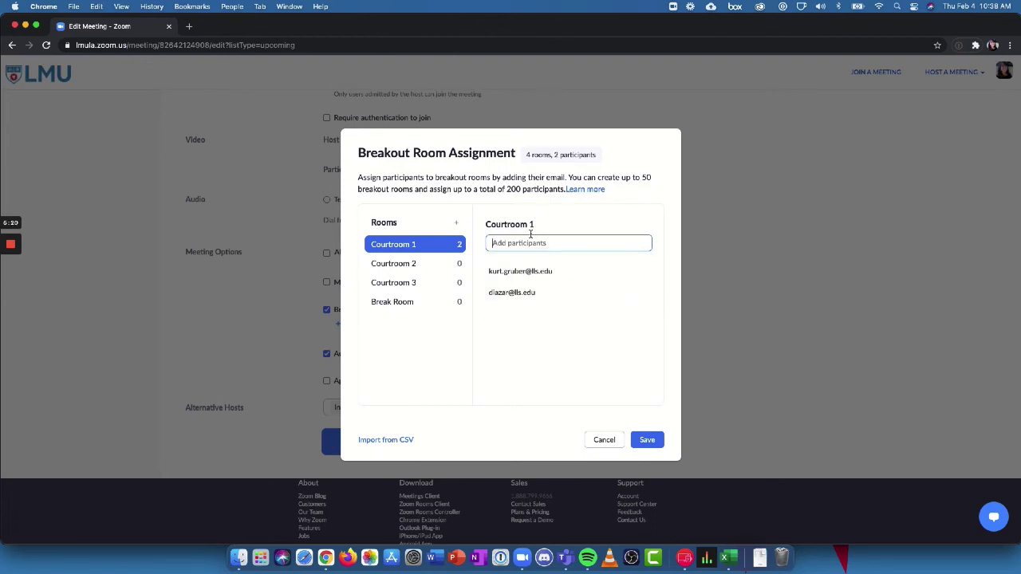
Step: Add one participant's e-mail address to Courtroom 2 and save the room assignments
click(393, 270)
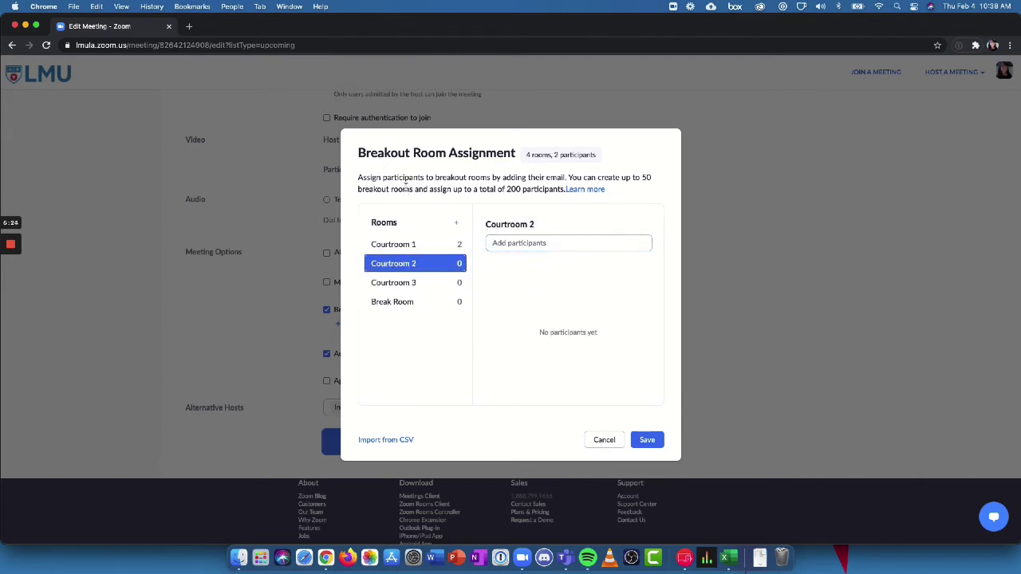
click(521, 244)
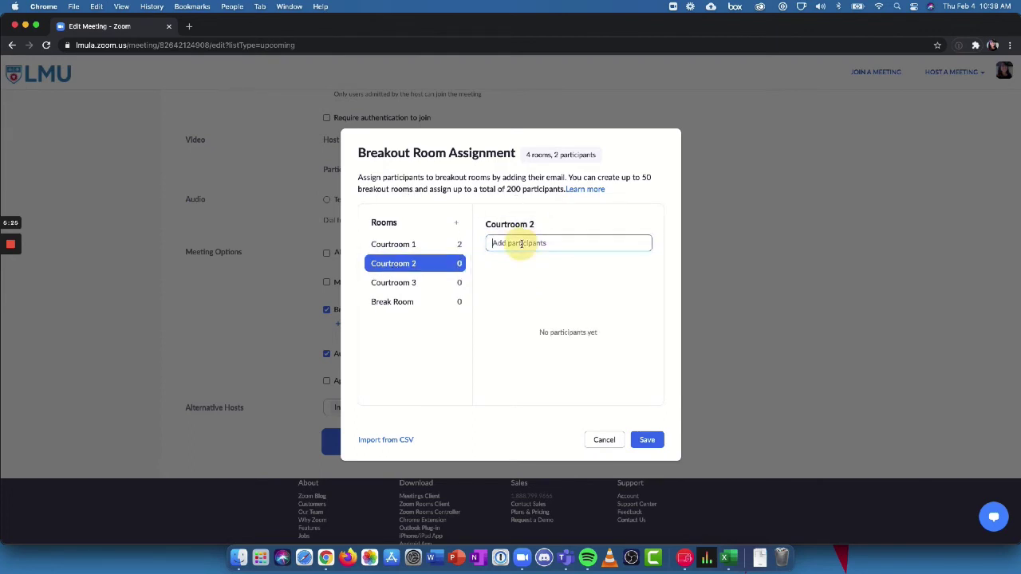
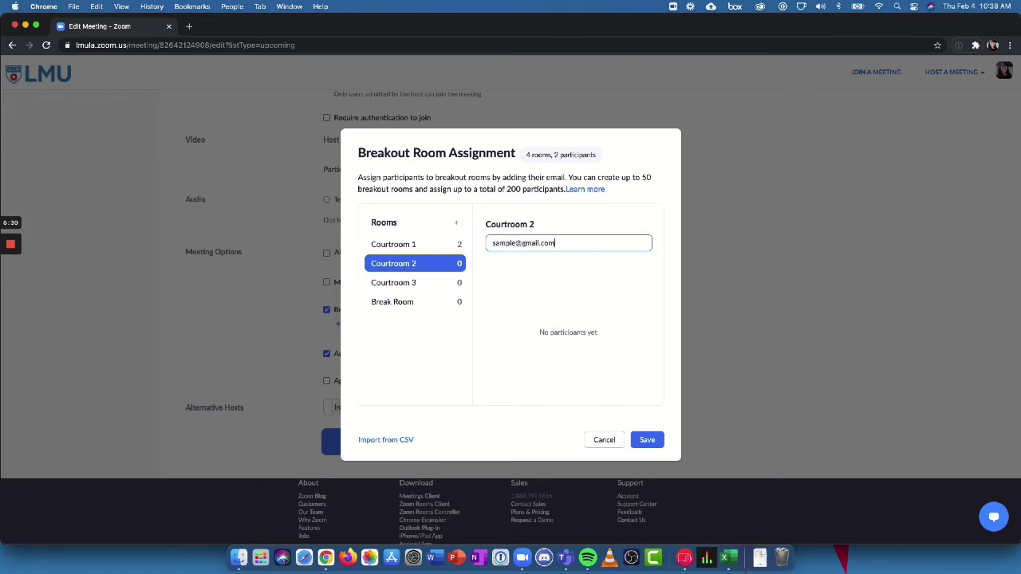
key(Return)
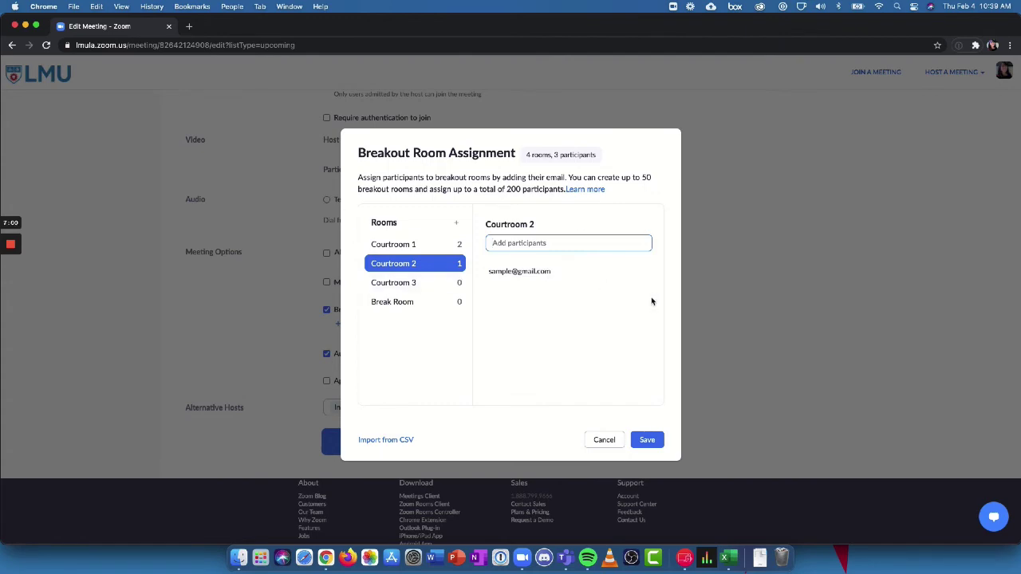
click(654, 444)
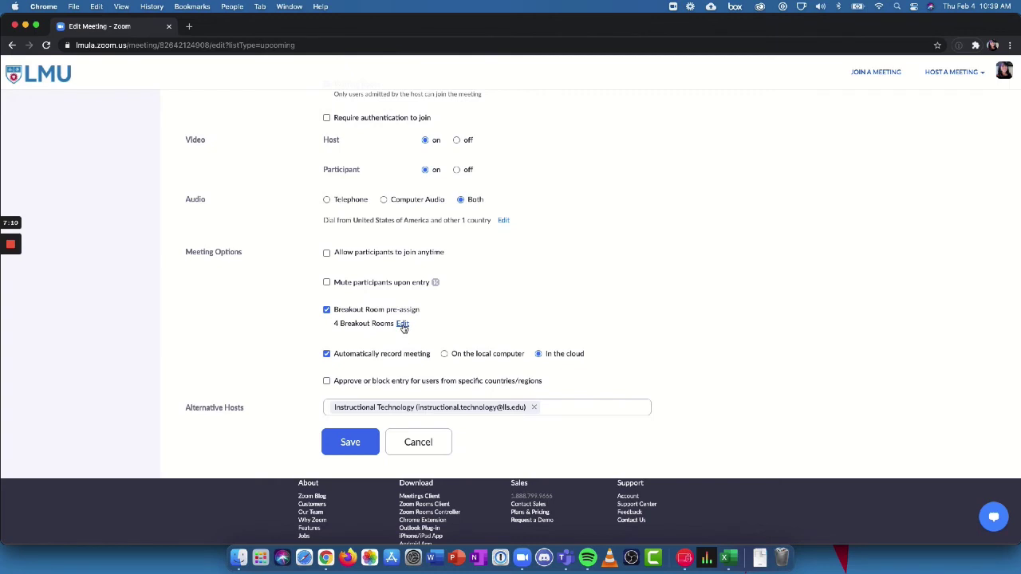
Step: Save the edited meeting, then start it and open it in the Zoom app
click(351, 444)
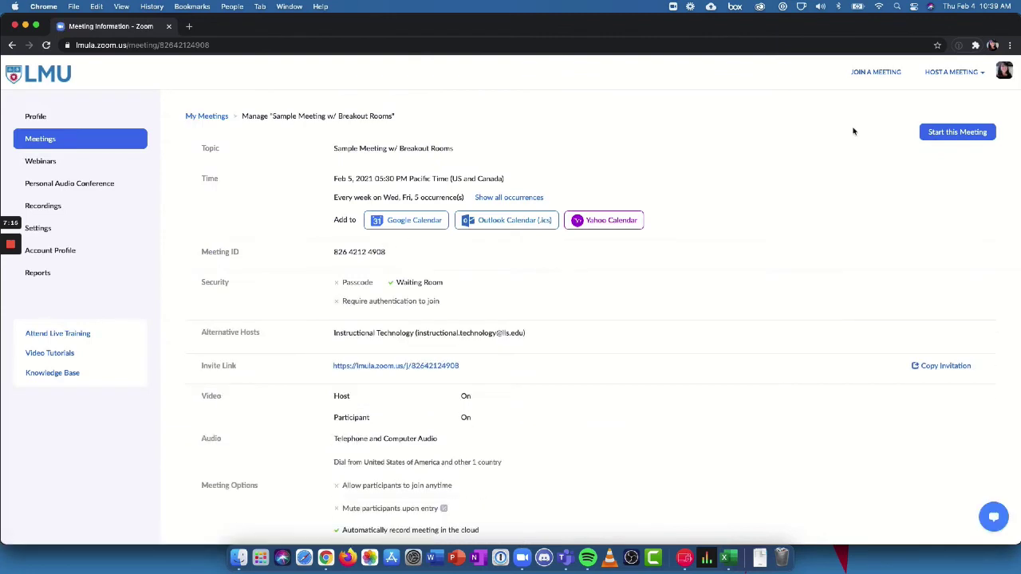
click(950, 134)
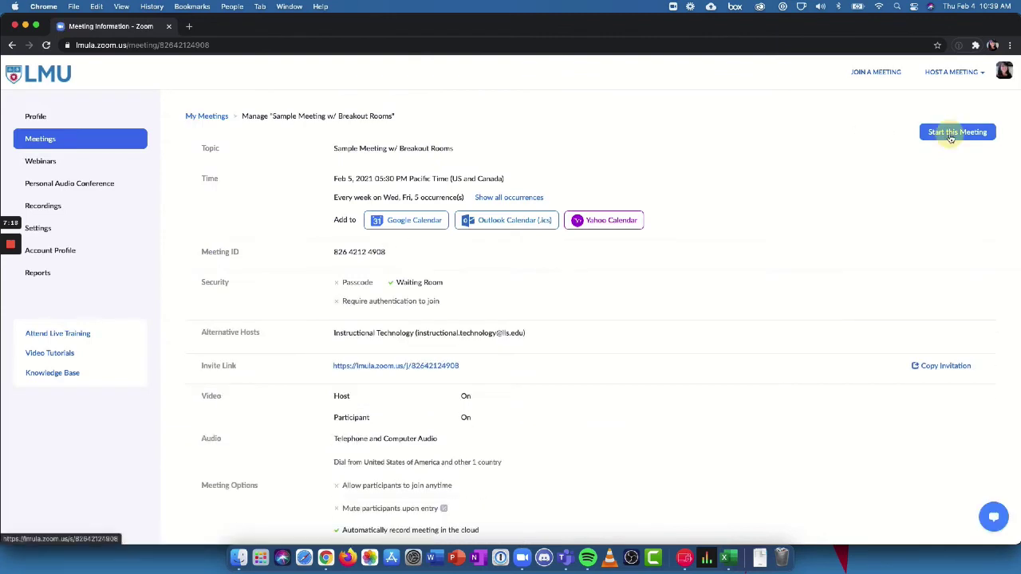
click(603, 136)
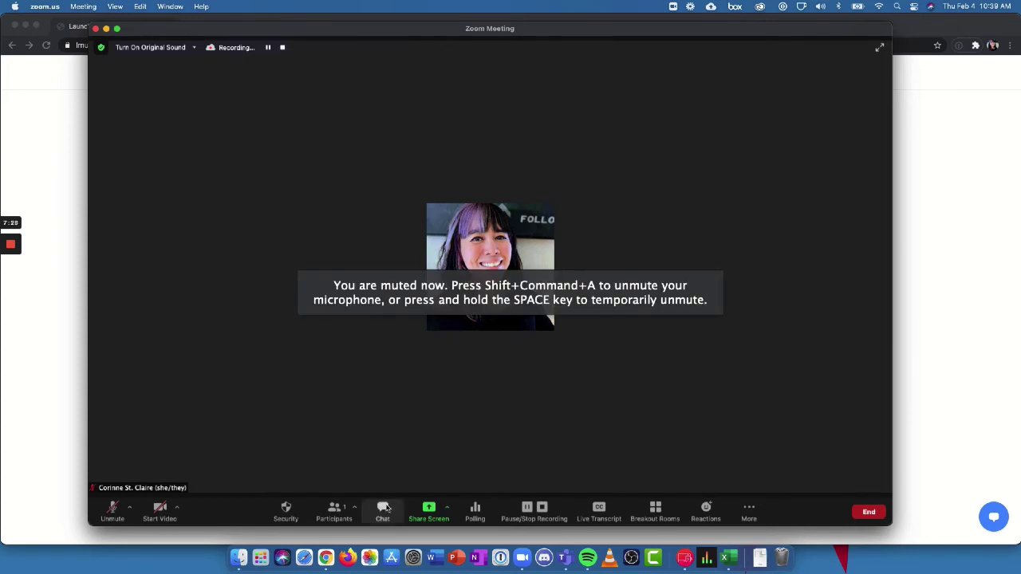
Step: Show the breakout room list with three courtrooms and a Break Room, window moved aside
click(661, 517)
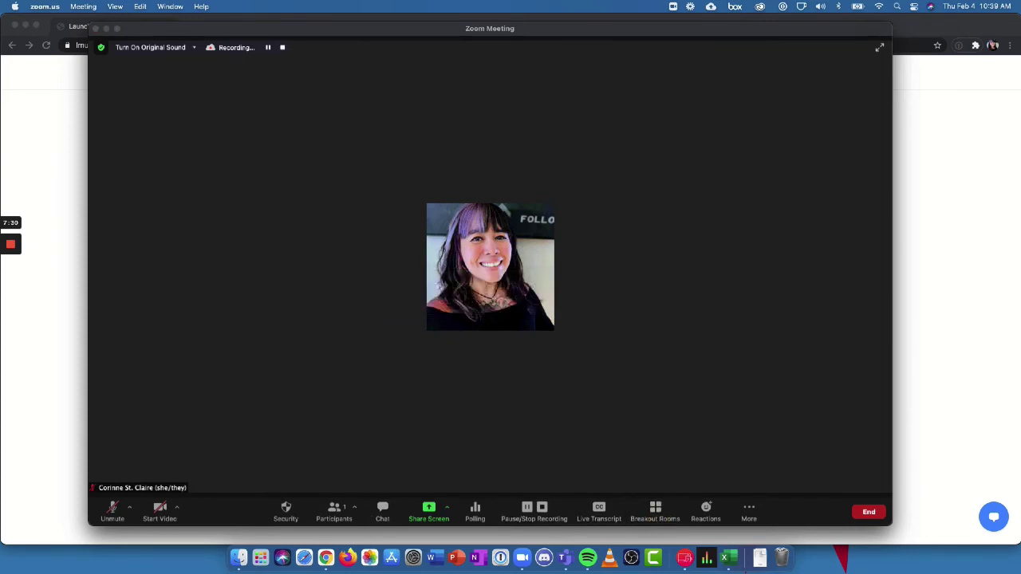
drag(415, 109, 441, 109)
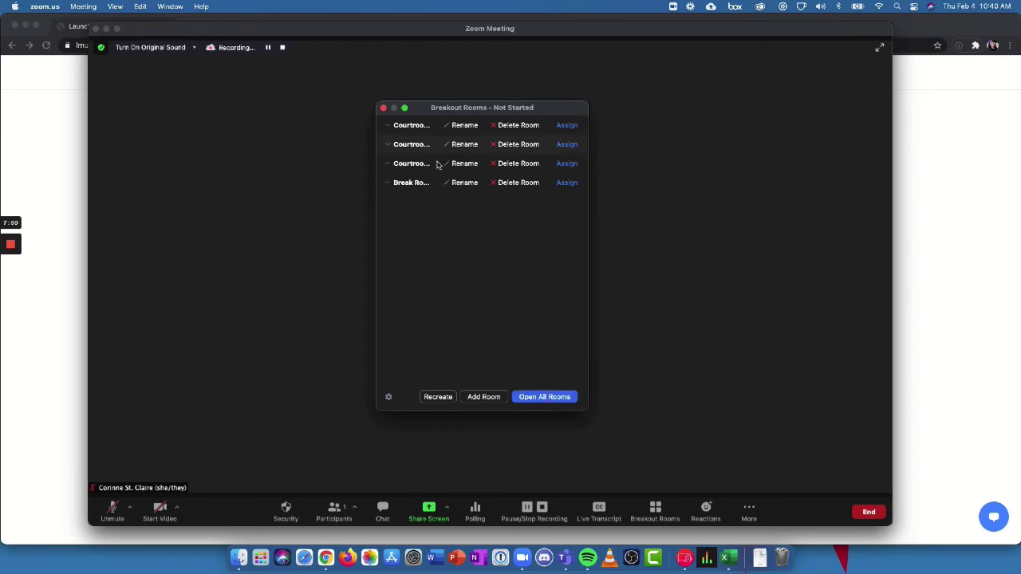
Step: Preview the Recreate all Rooms option without opening rooms, then end the meeting
click(440, 396)
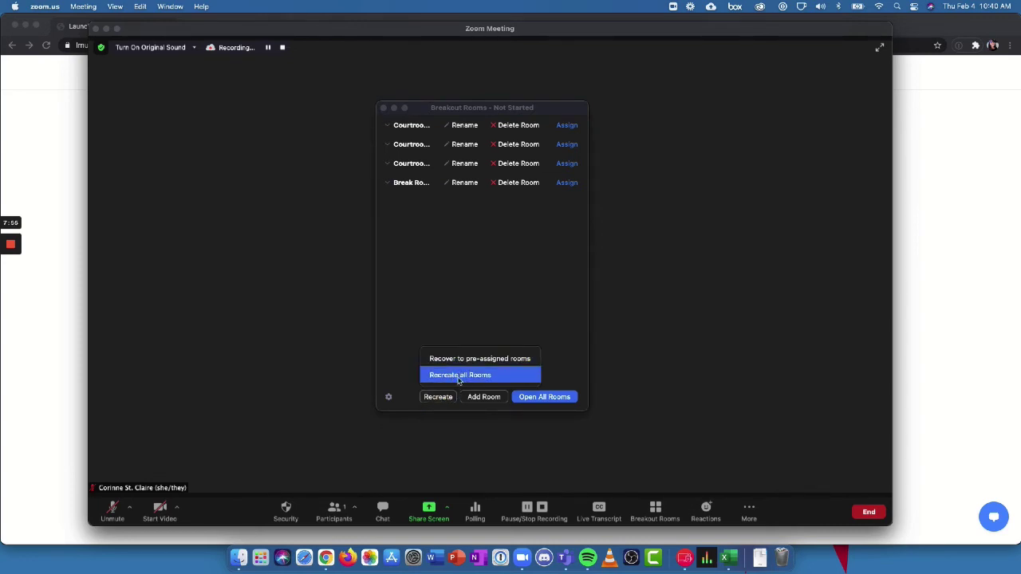
click(459, 377)
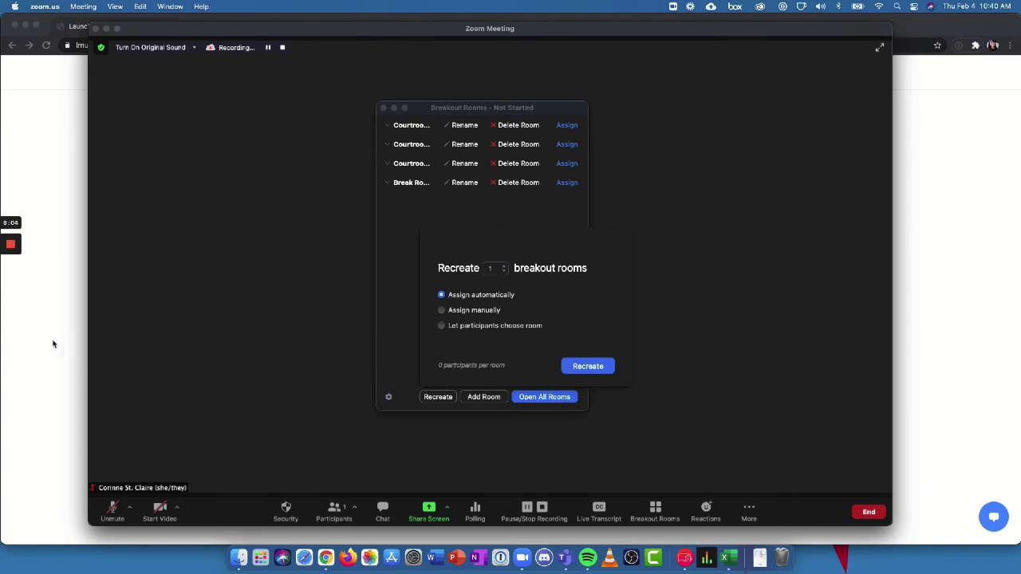
click(868, 512)
click(834, 458)
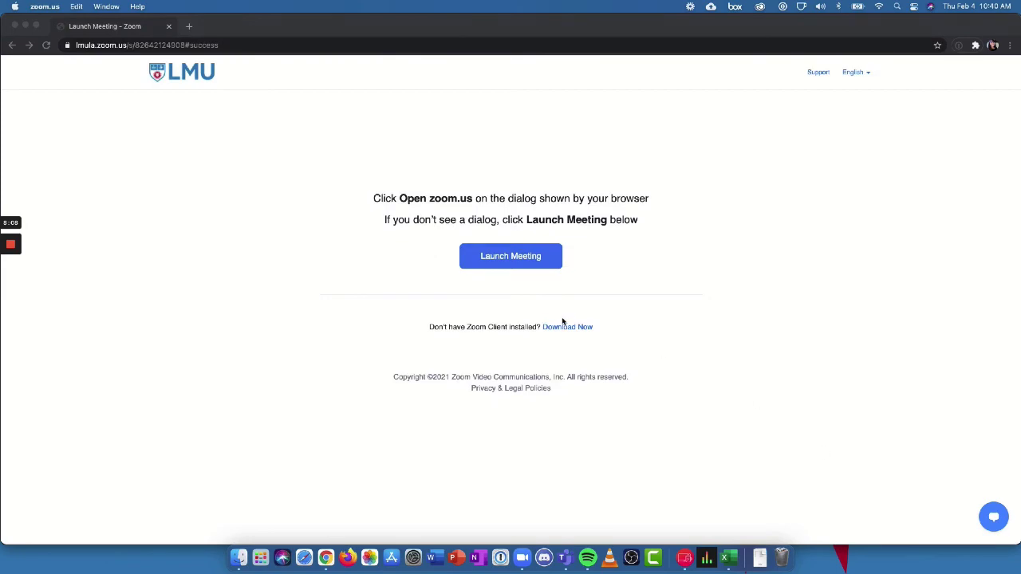
Step: Load the lmula.zoom.us portal and log in
click(263, 46)
text(lmu)
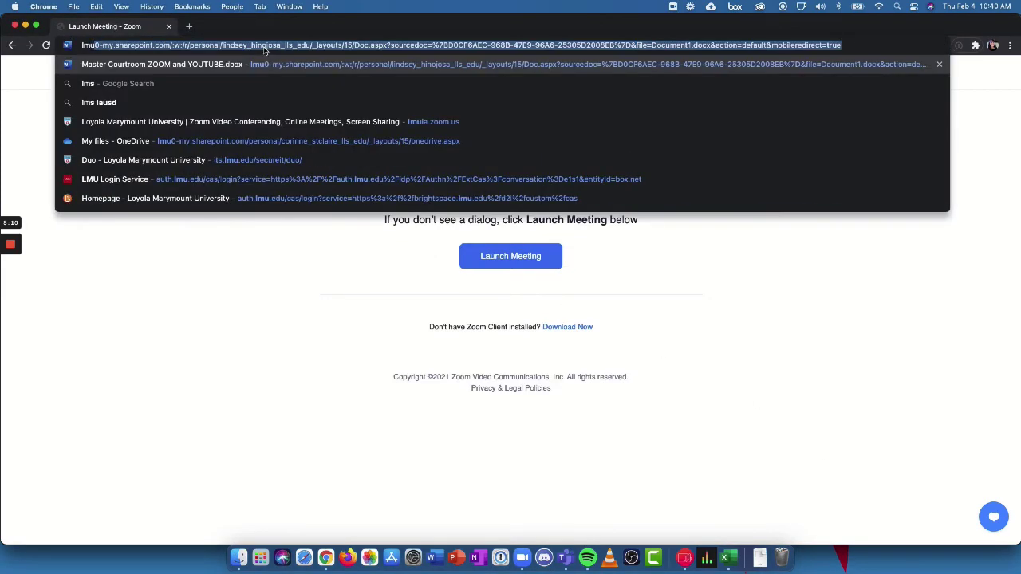
text(la)
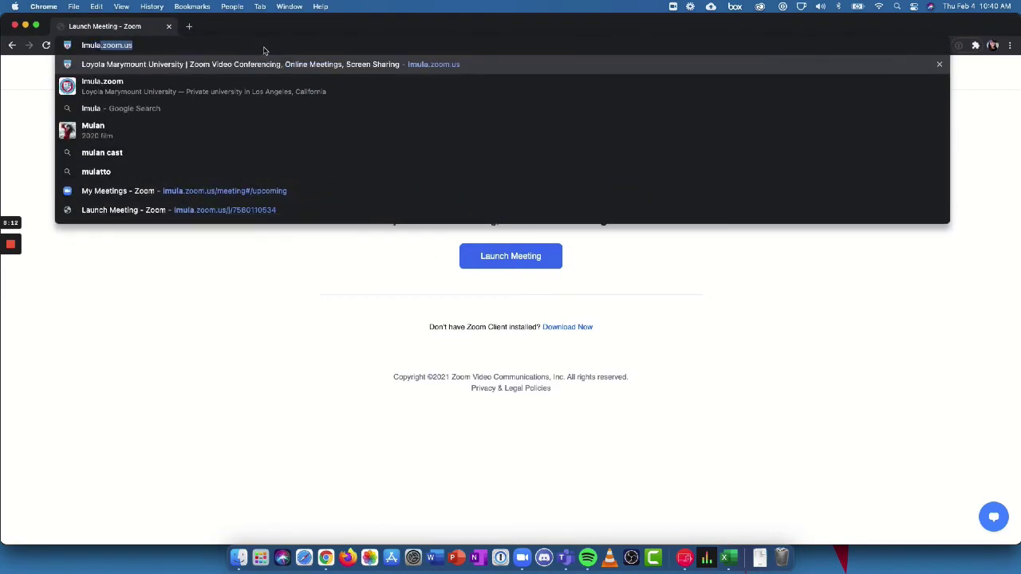
key(Return)
click(553, 328)
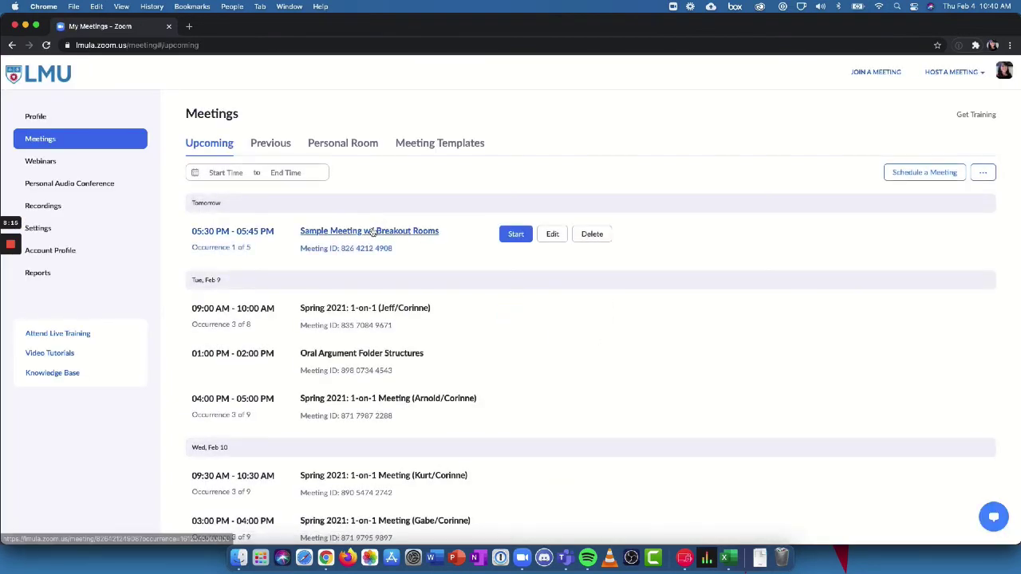
Step: Edit all occurrences of Sample Meeting w/ Breakout Rooms, turn off breakout room pre-assign, and save
click(552, 235)
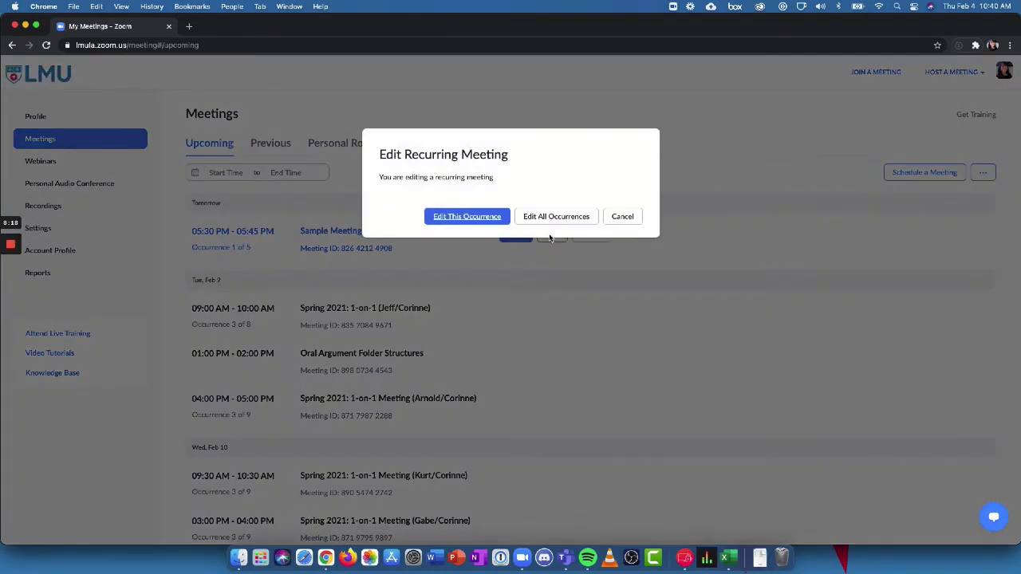
click(550, 218)
scroll(548, 295, down, 10)
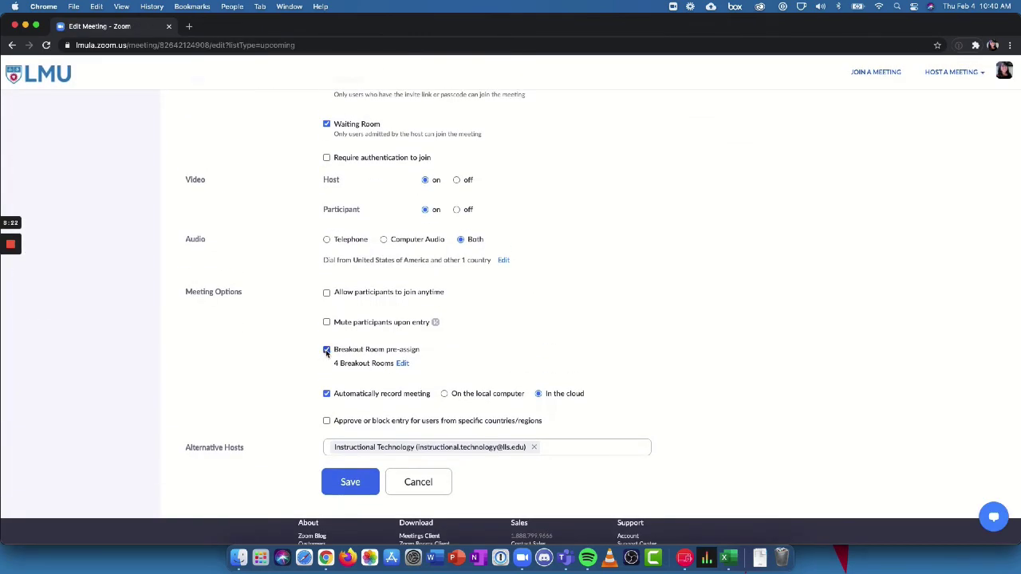
click(326, 350)
click(335, 473)
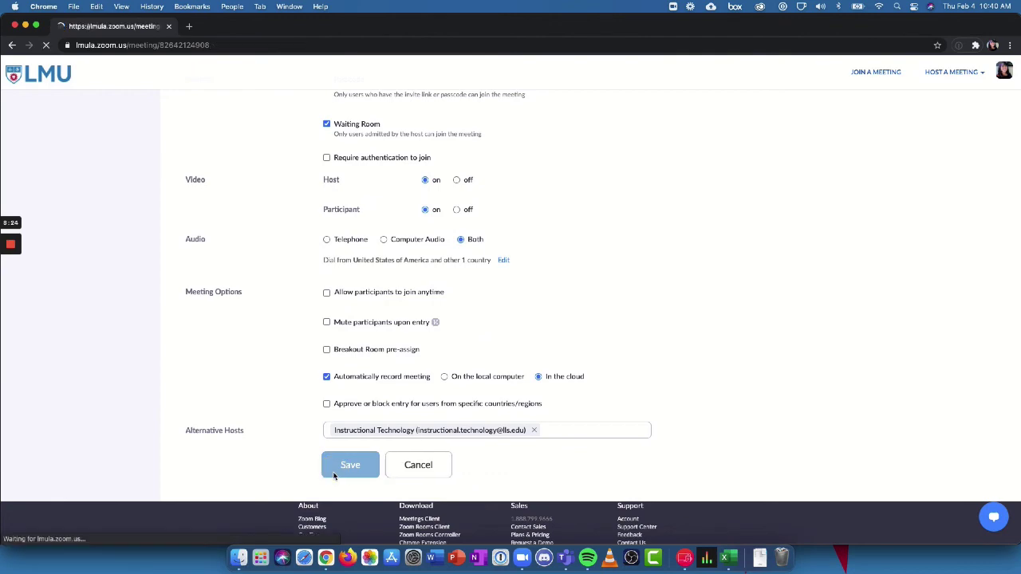
Step: Reopen the meeting for all occurrences and turn breakout room pre-assign back on
scroll(335, 476, down, 10)
scroll(334, 476, up, 10)
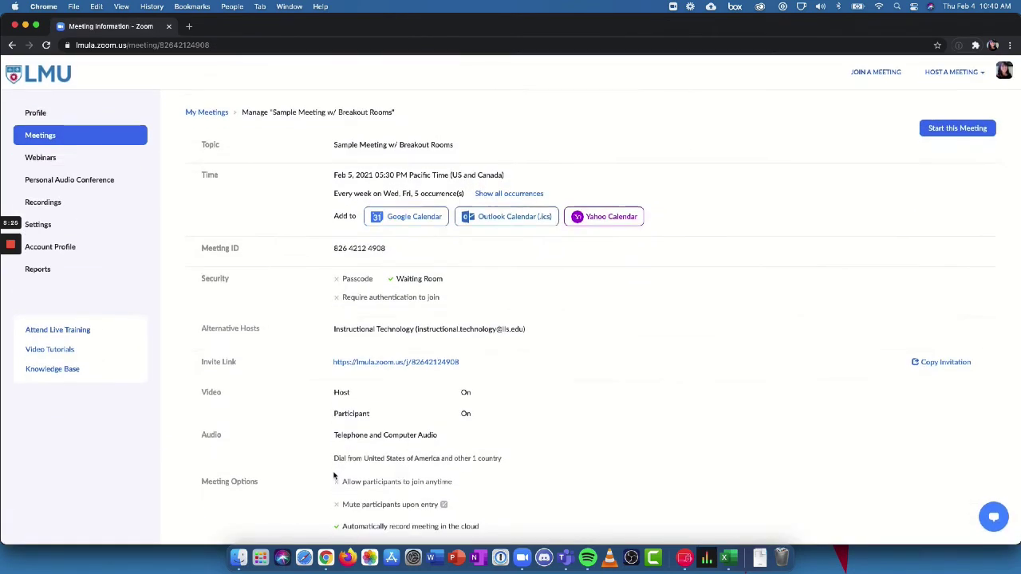
scroll(334, 476, down, 5)
click(248, 513)
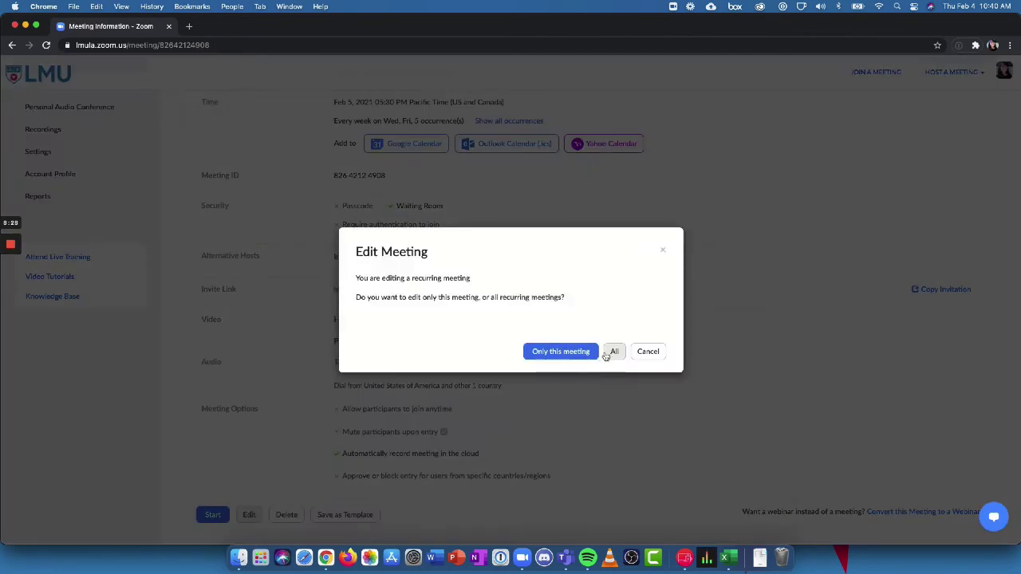
click(614, 351)
scroll(570, 404, down, 3)
scroll(571, 405, down, 3)
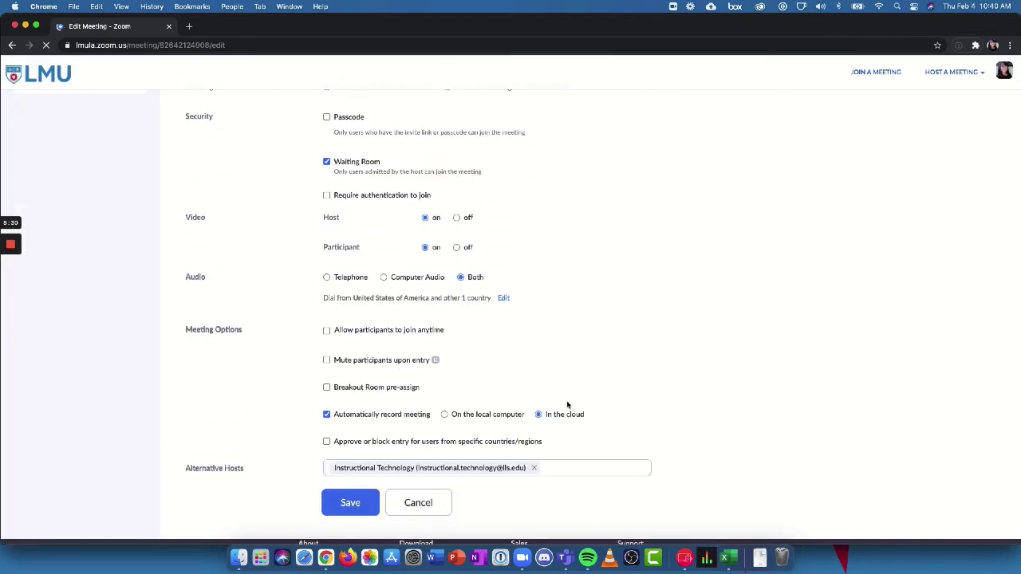
scroll(478, 423, up, 2)
click(328, 468)
scroll(498, 441, down, 1)
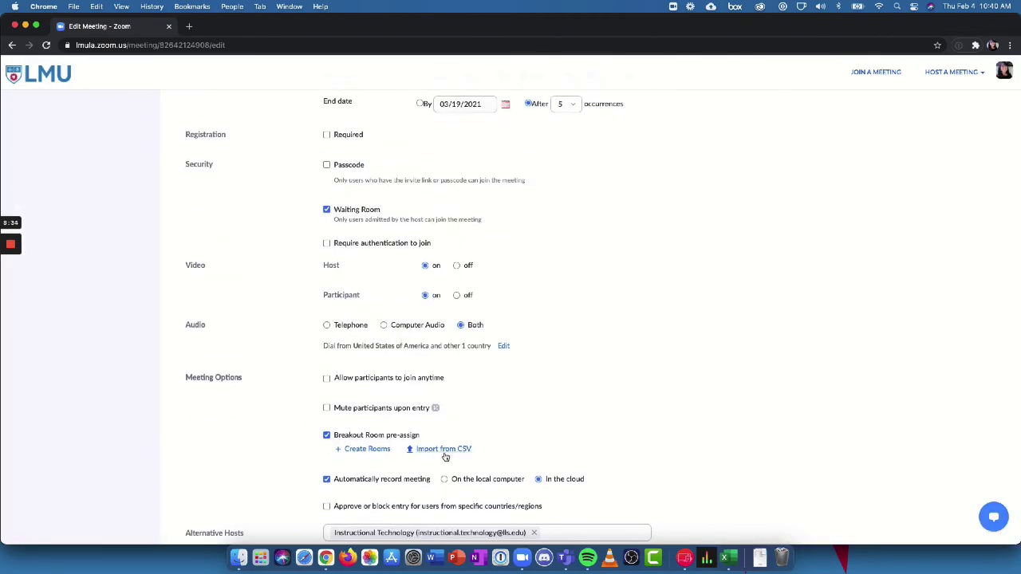
Step: In breakout_room_template, review the room names in A2–A5 and autofit email column B
click(734, 560)
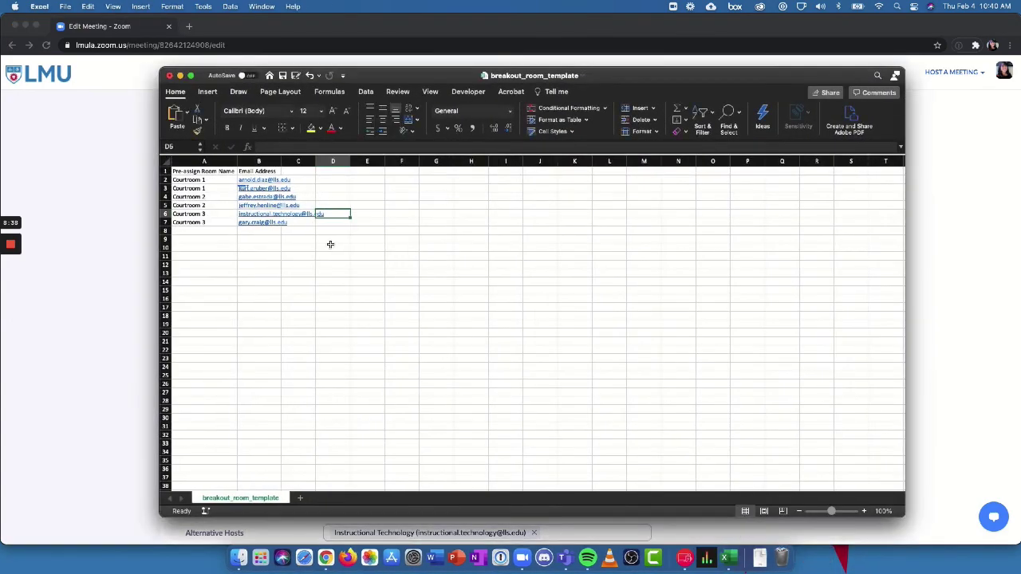
click(330, 244)
drag(390, 80, 413, 74)
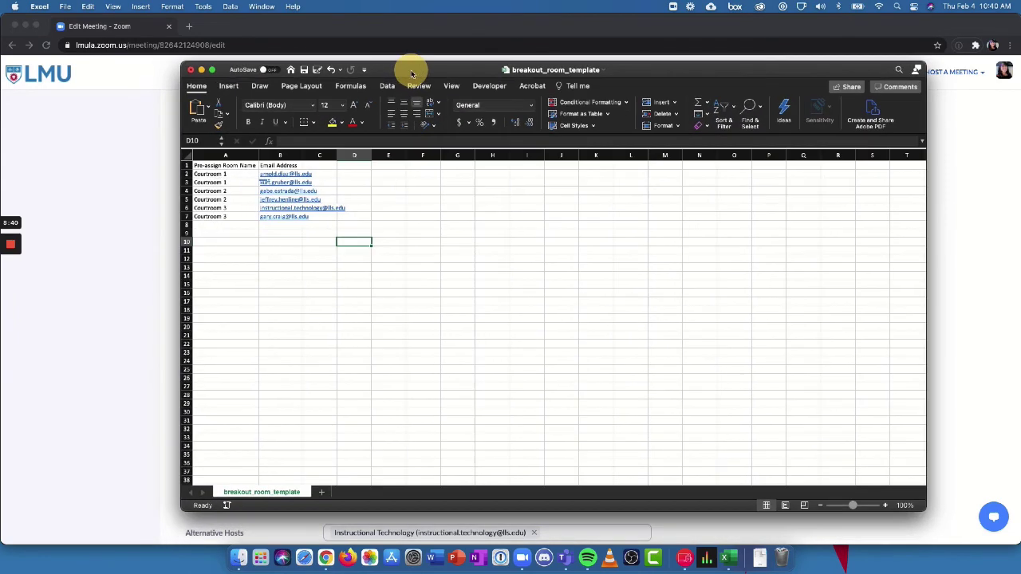
click(234, 174)
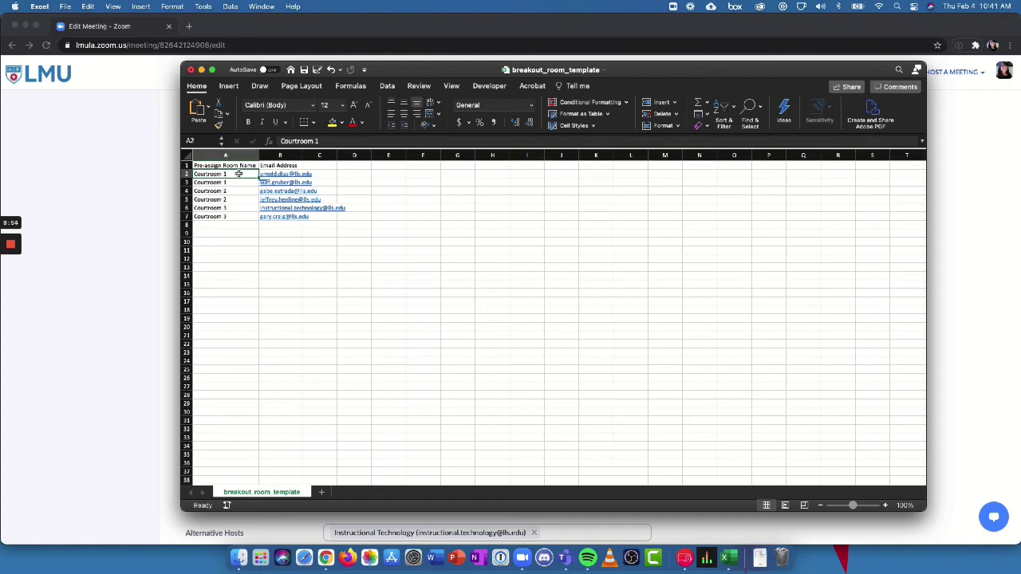
click(237, 182)
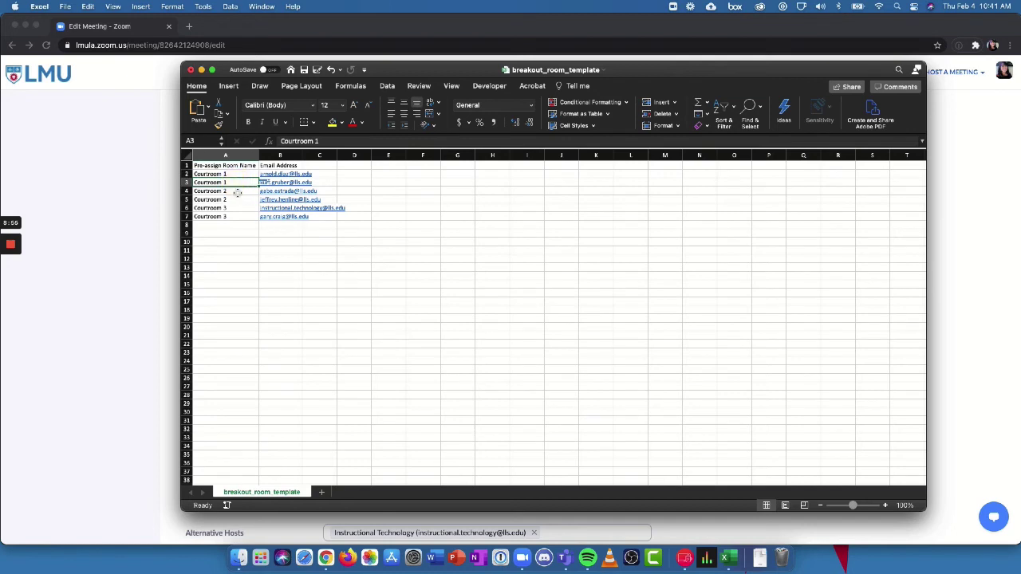
click(237, 191)
click(237, 199)
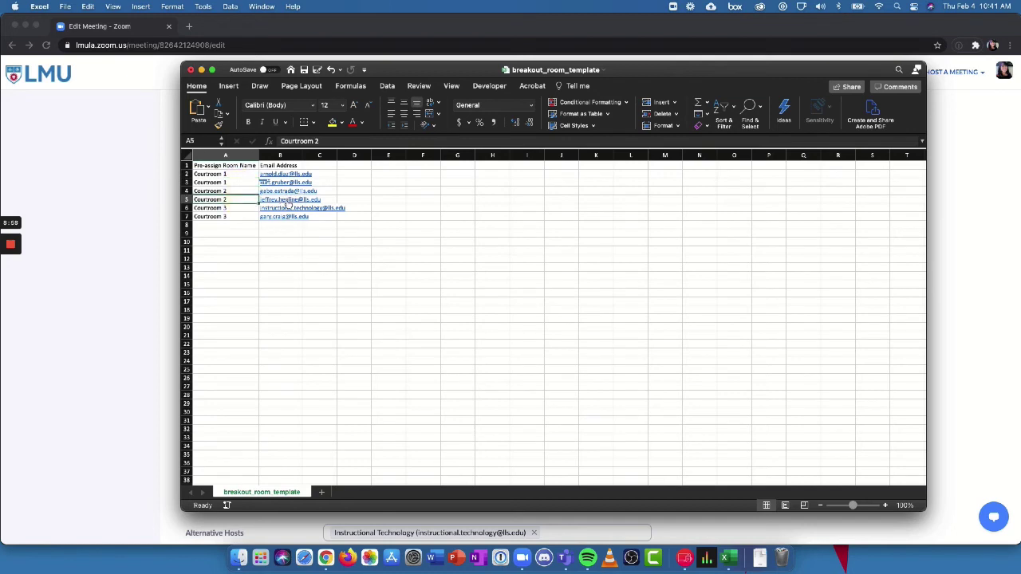
double_click(301, 155)
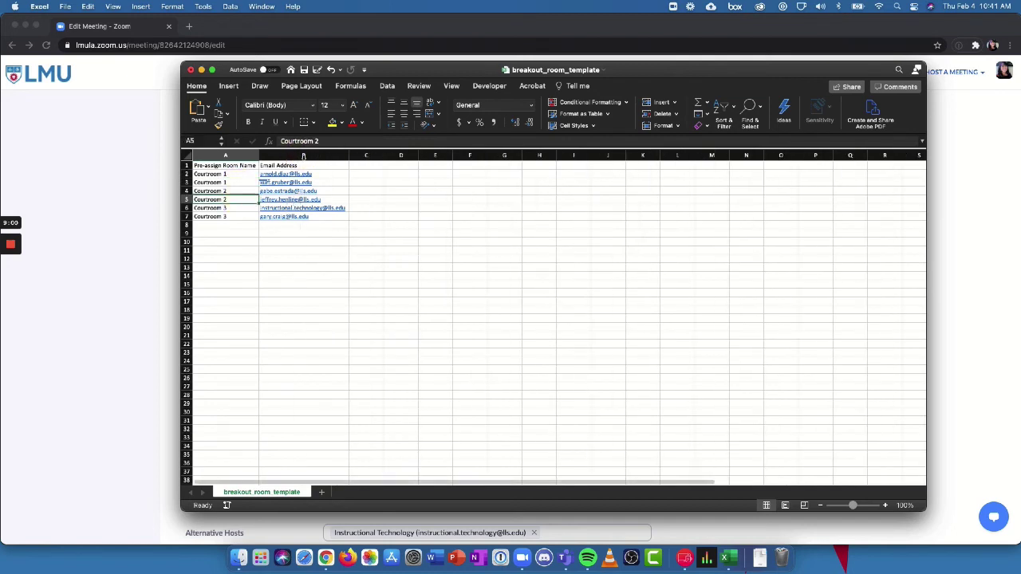
click(332, 174)
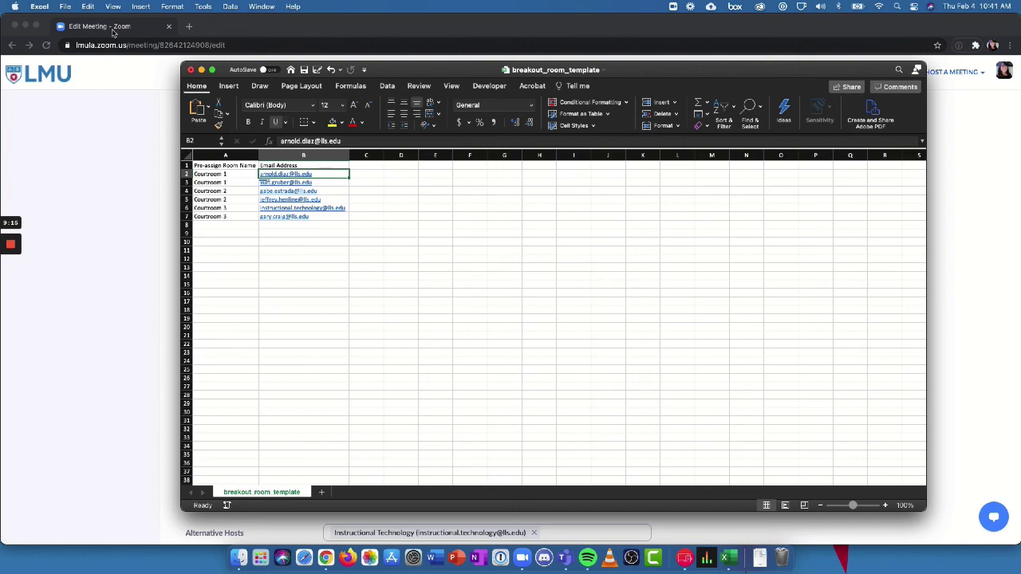
Step: Save as breakout_room_template.csv in CSV UTF-8, replace the old file, and dismiss the warning
click(66, 6)
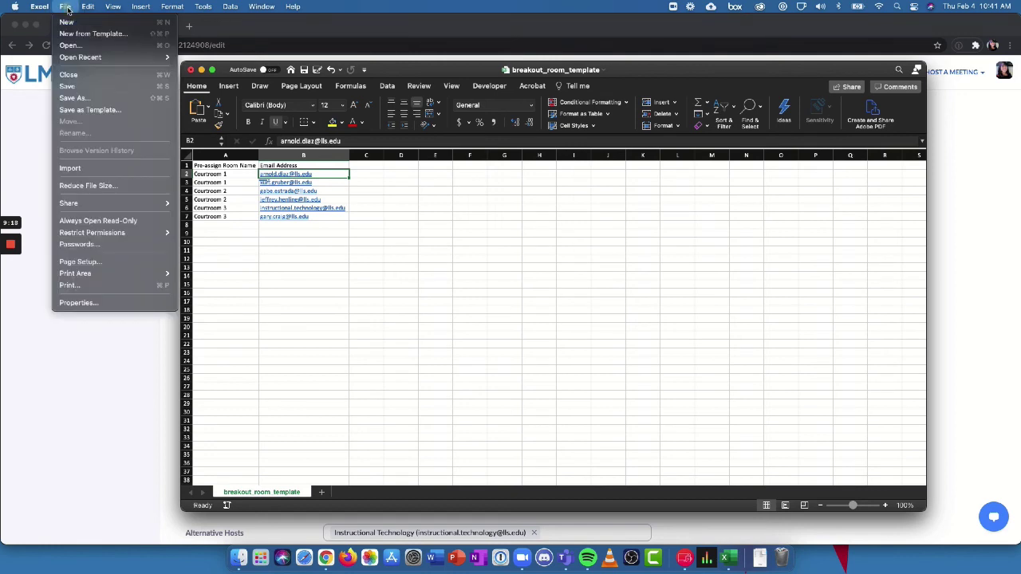
click(88, 99)
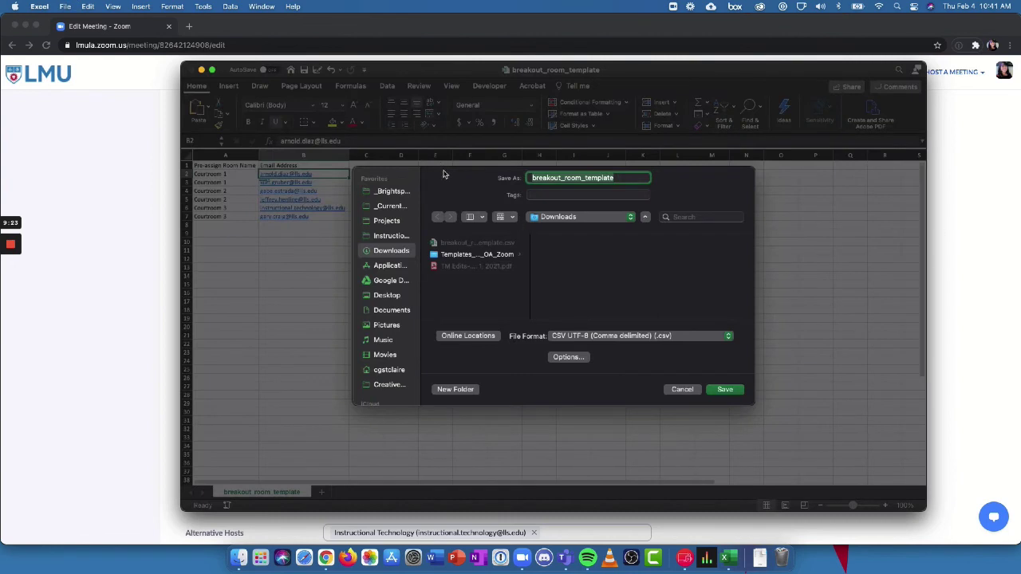
click(444, 175)
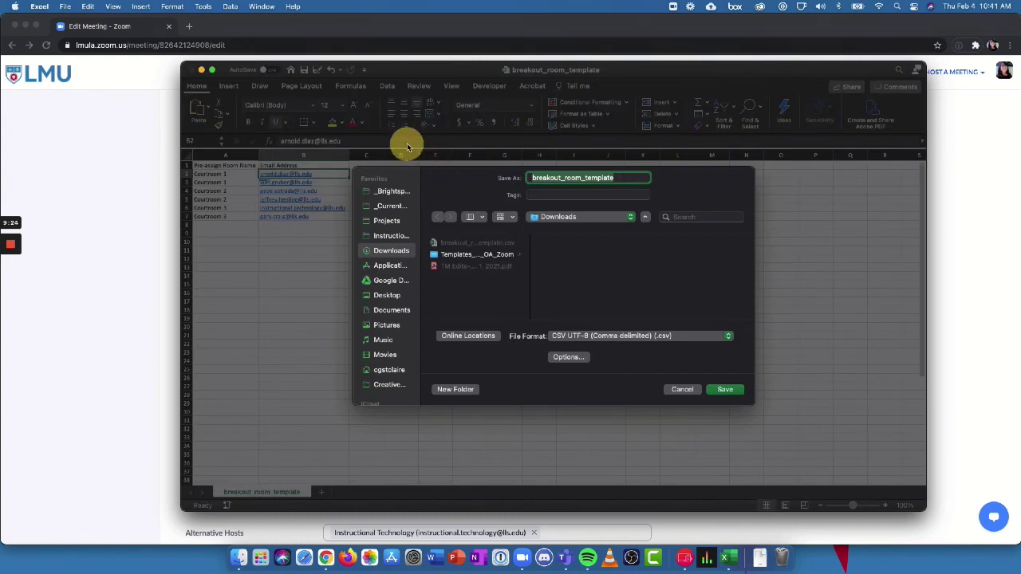
click(563, 338)
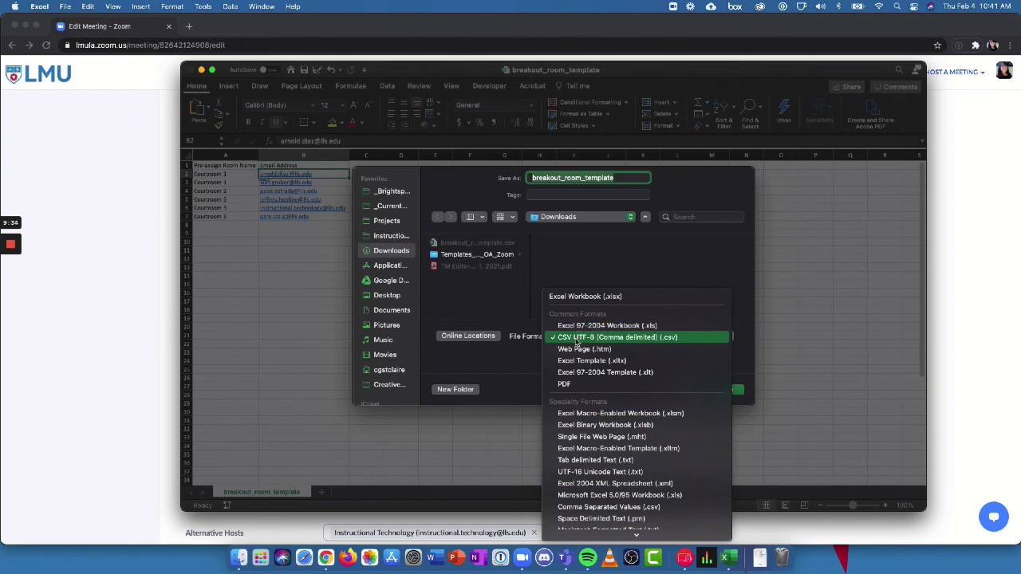
click(576, 339)
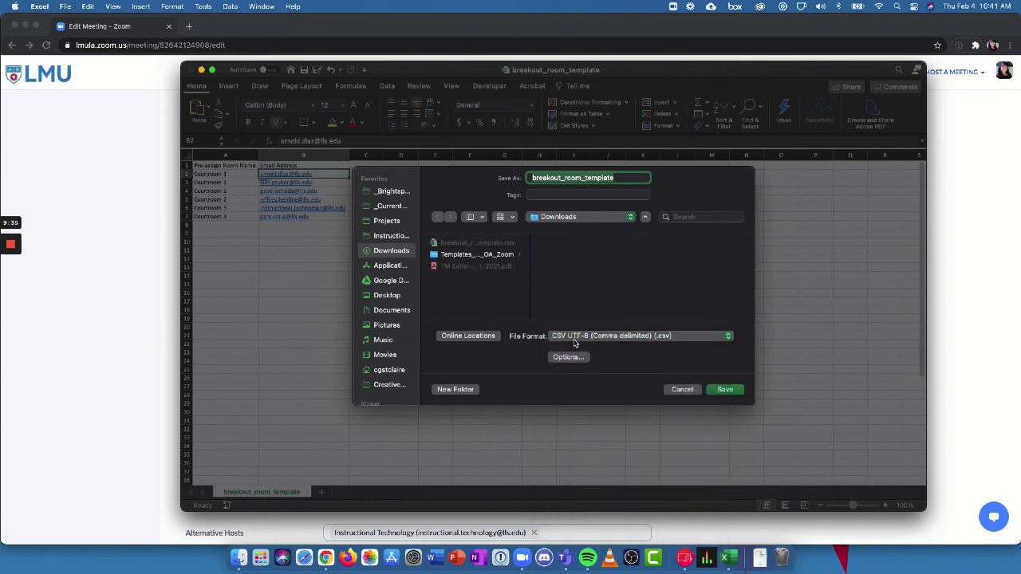
click(725, 391)
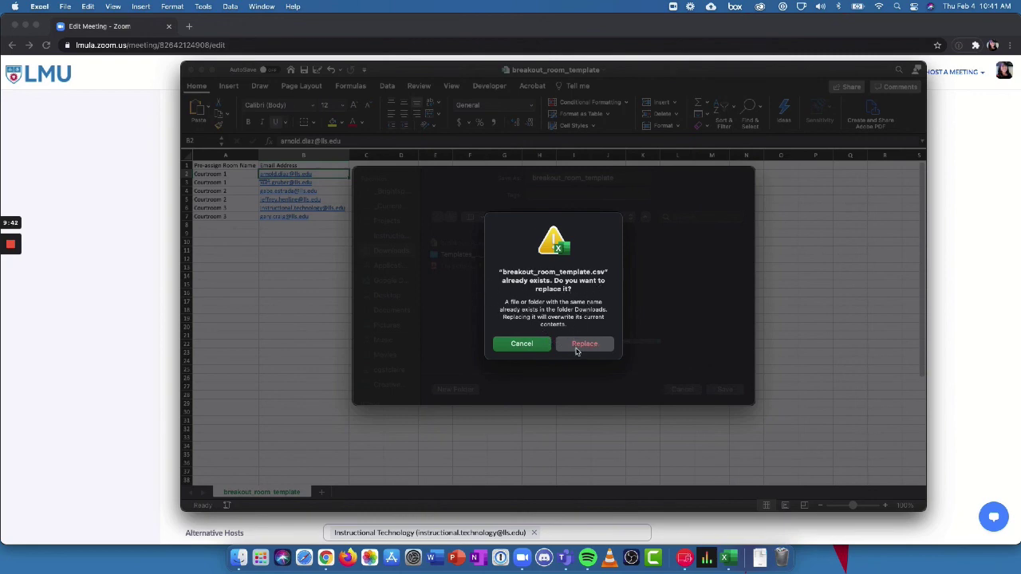
click(583, 350)
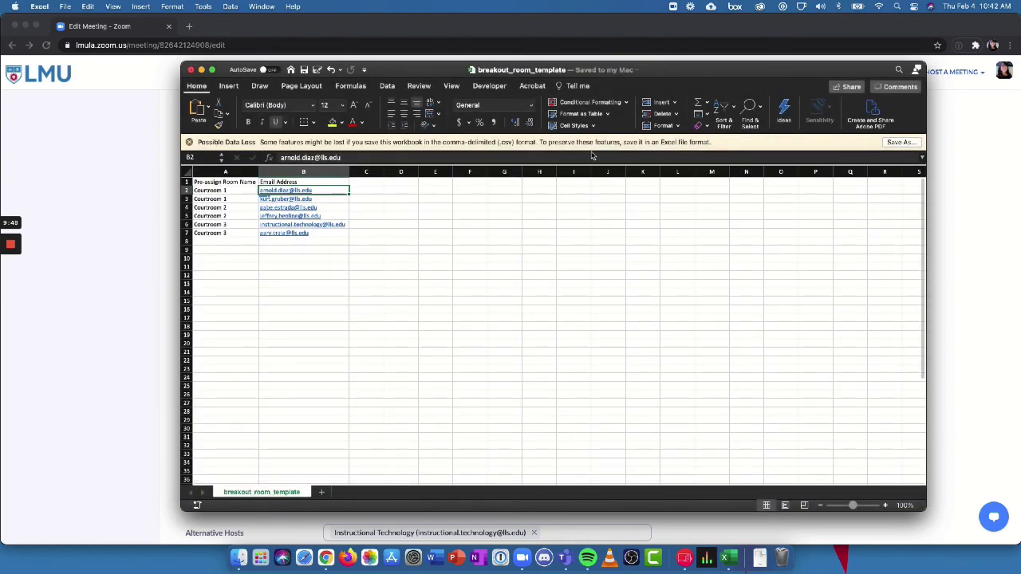
click(189, 142)
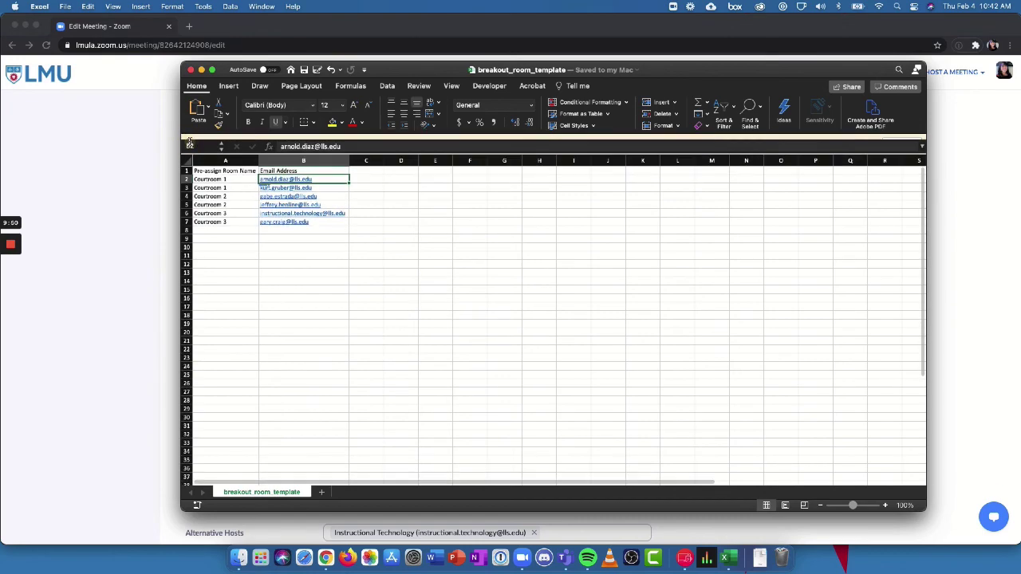
Step: Import breakout_room_template.csv from Downloads into the meeting's breakout room pre-assign
click(114, 252)
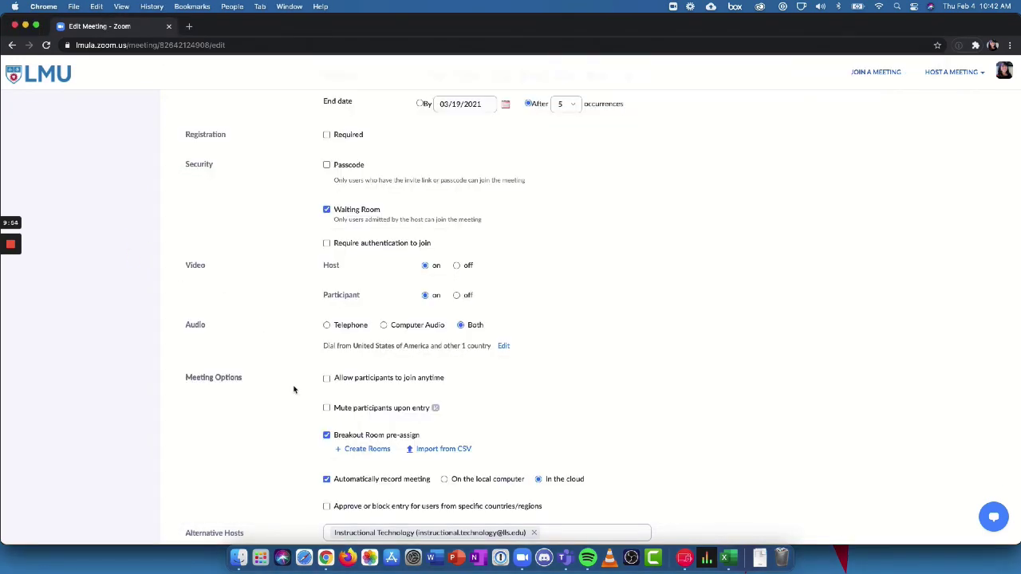
scroll(294, 390, down, 4)
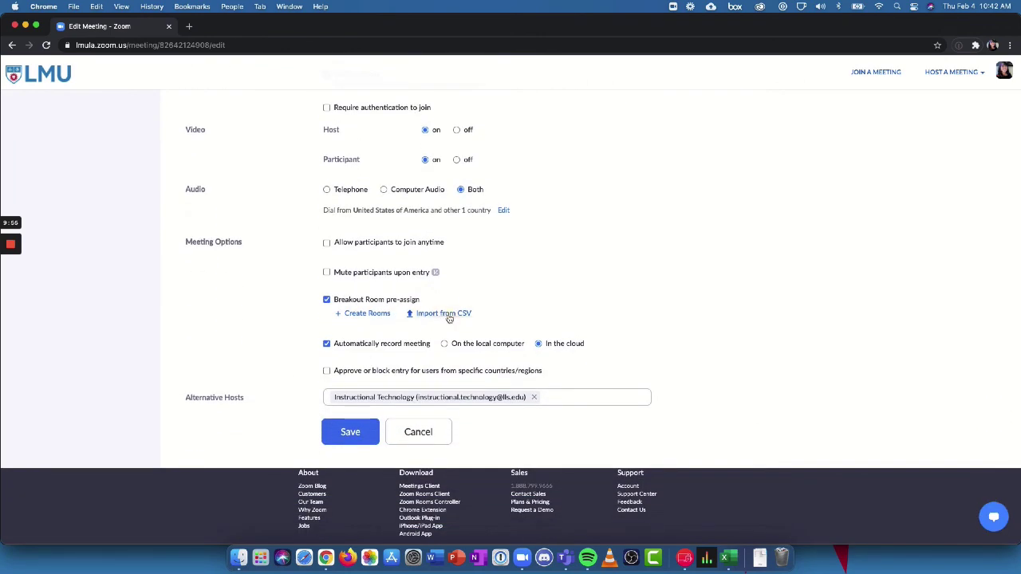
click(449, 315)
click(492, 308)
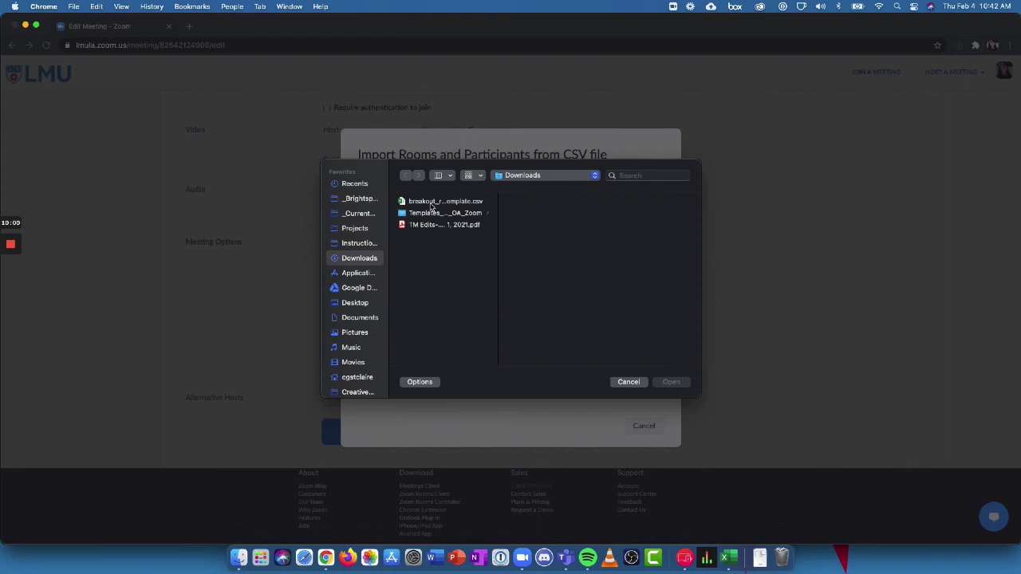
click(435, 201)
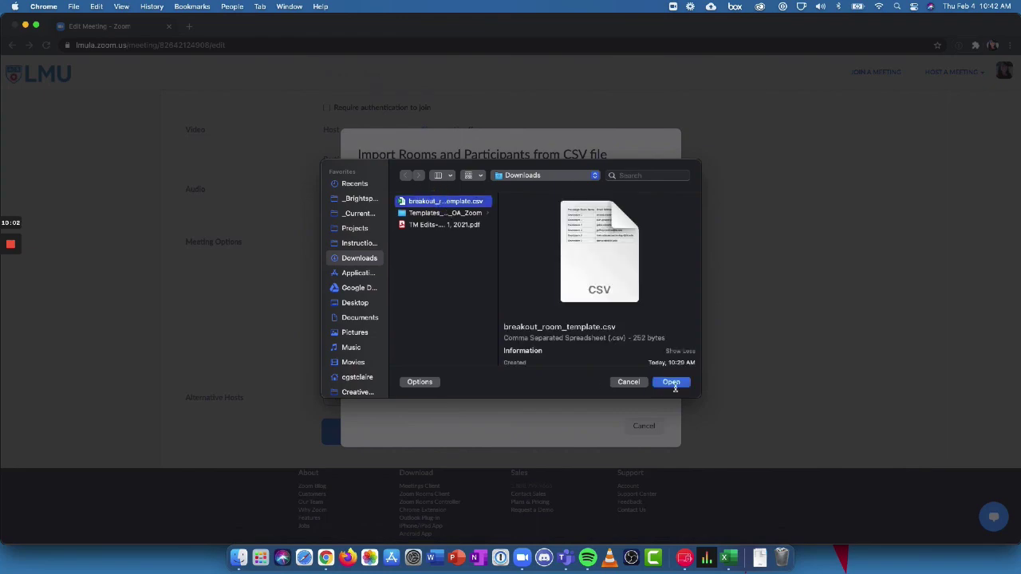
click(674, 384)
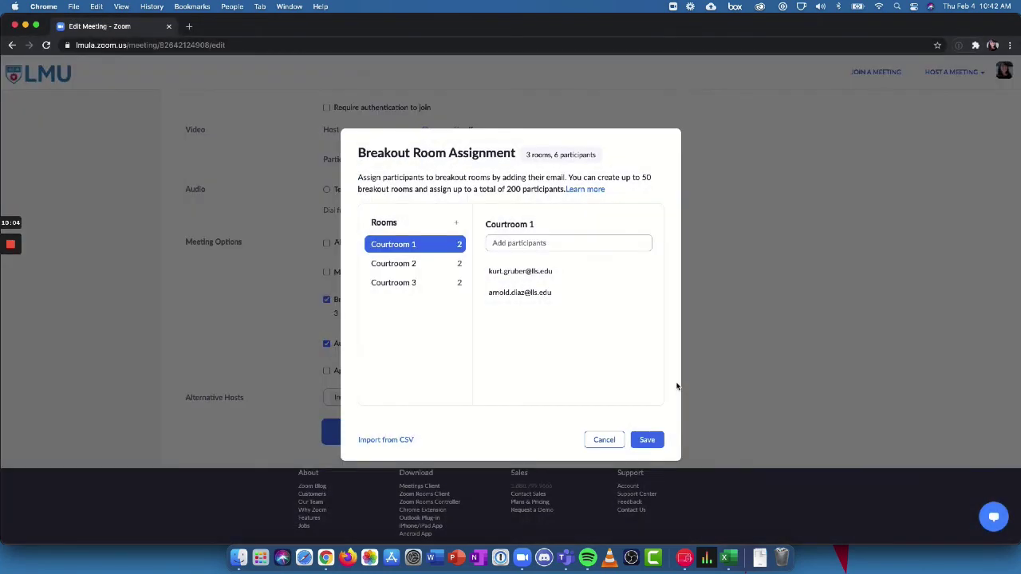
Step: Check Courtroom 2 and 3 participants, keep the imported rooms, and save the meeting
click(393, 264)
click(393, 285)
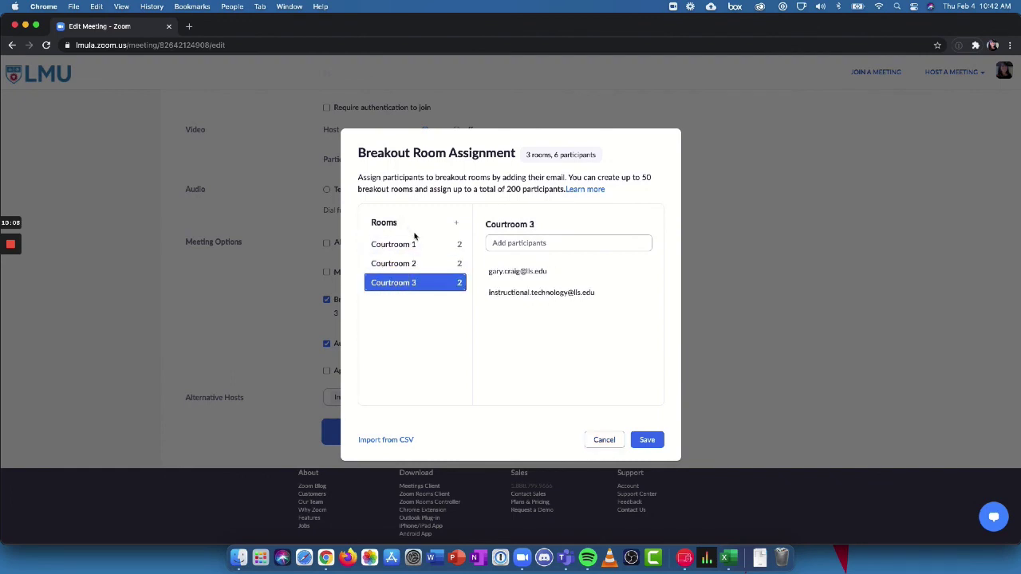
click(651, 444)
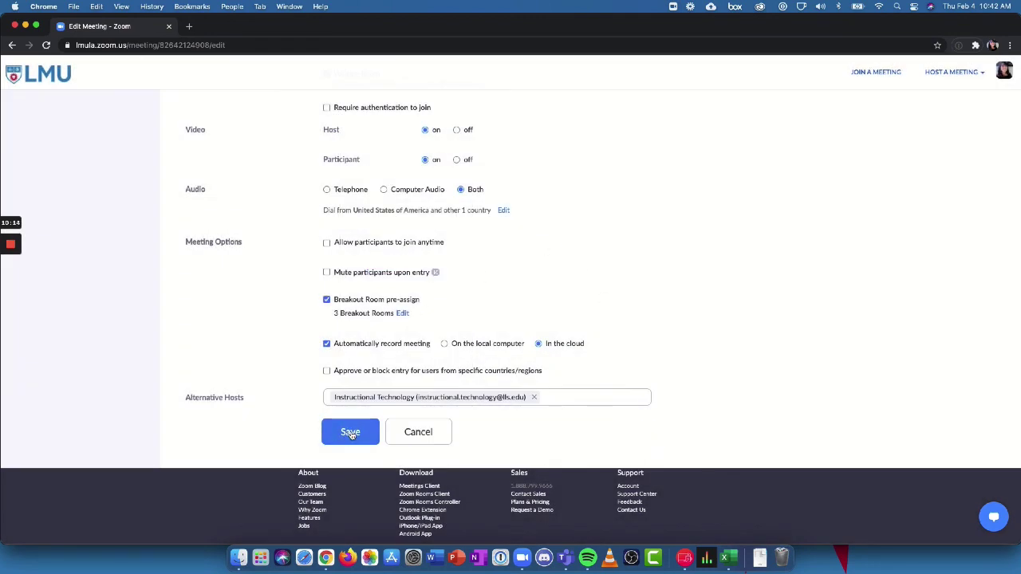
click(350, 433)
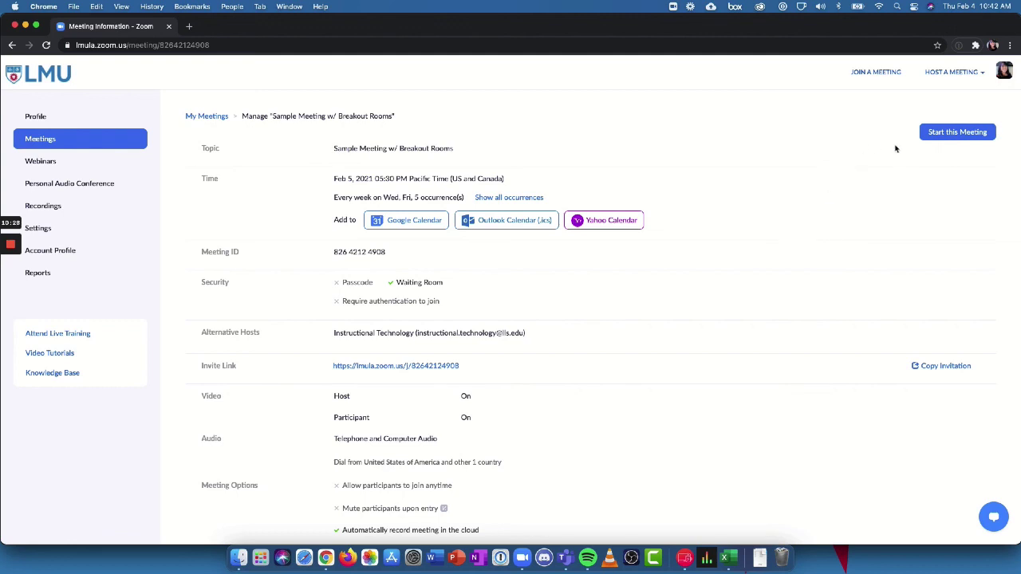
Step: Start Sample Meeting w/ Breakout Rooms and let the browser launch the Zoom app
click(953, 132)
click(611, 137)
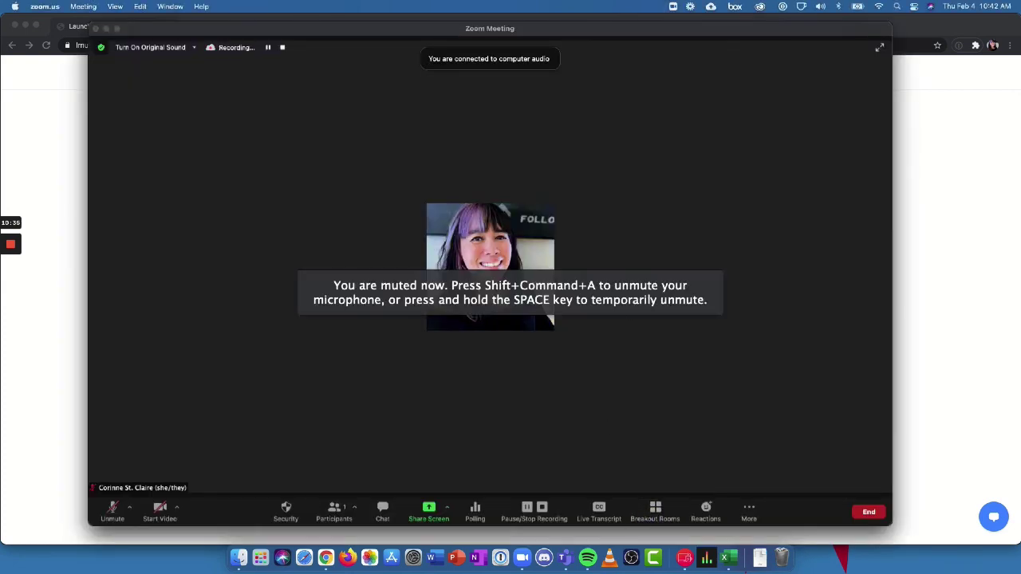
Step: Open all three Courtroom breakout rooms, close them again, and close the Breakout Rooms window
drag(420, 130, 401, 120)
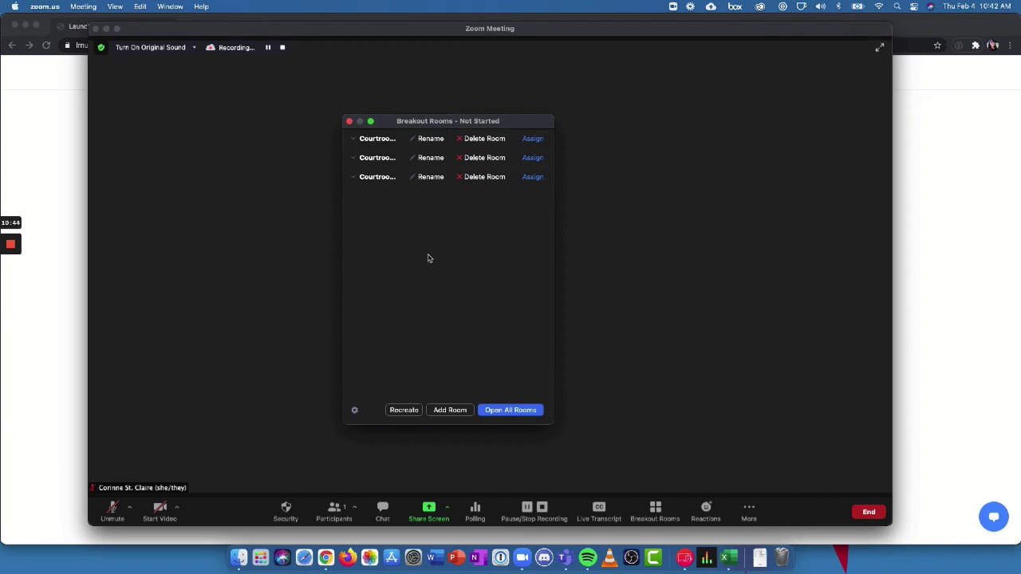
click(518, 412)
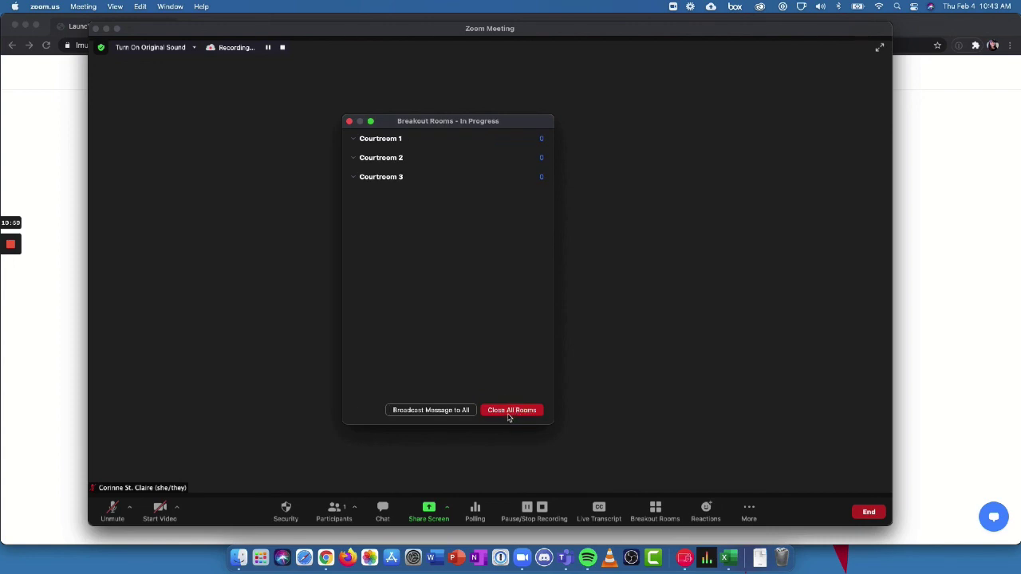
click(508, 415)
click(407, 412)
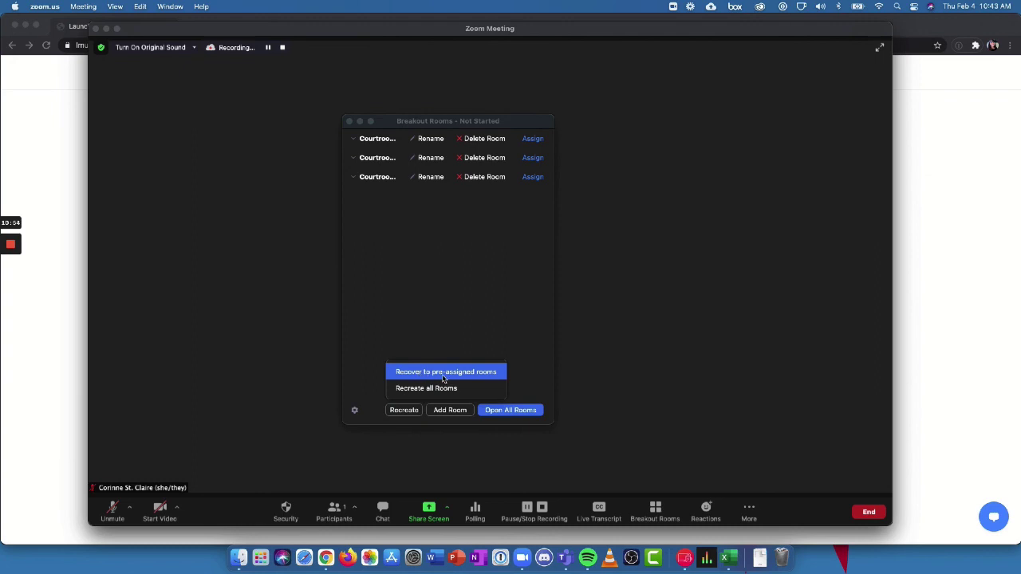
click(427, 387)
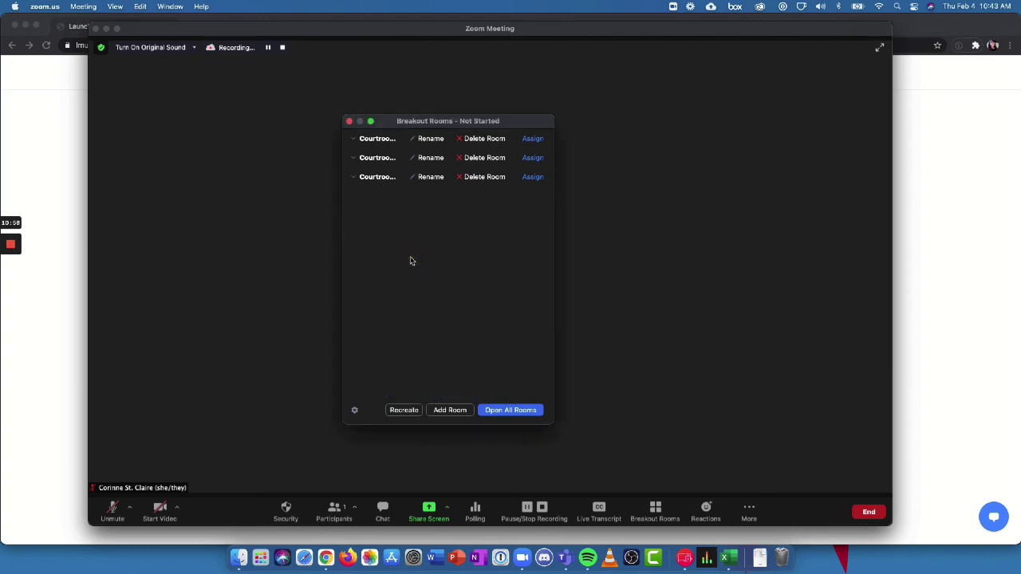
click(349, 121)
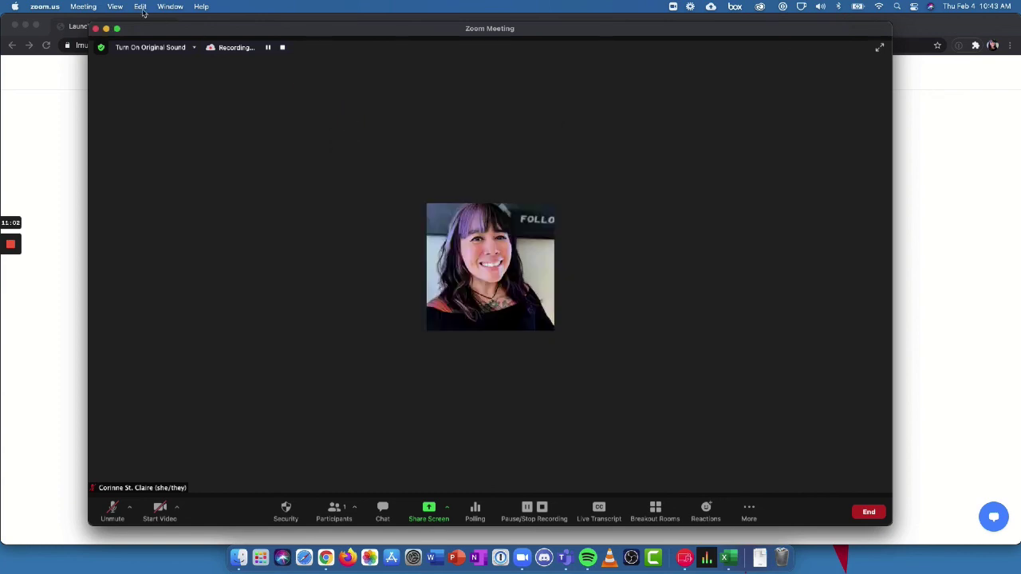